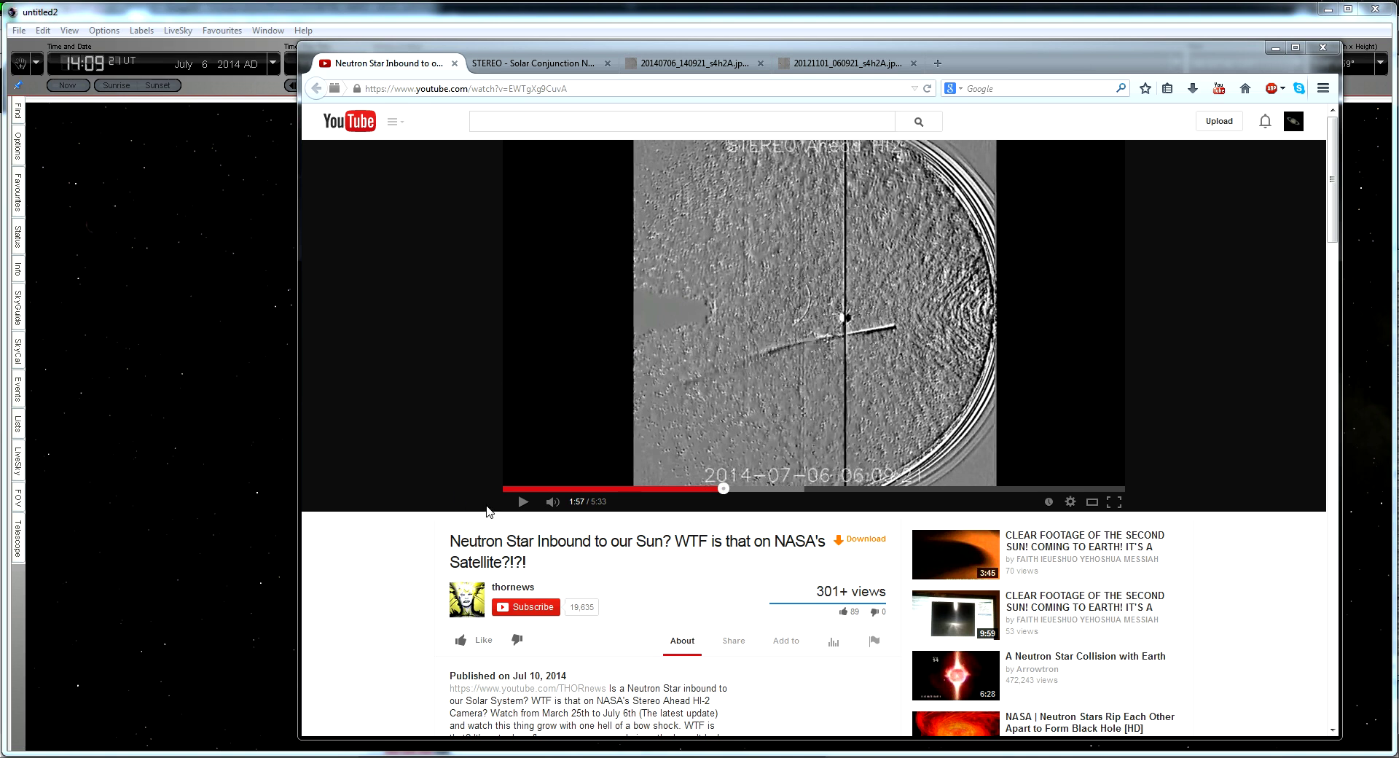
Resume the STEREO HI-2 video and pause it at 3:00 on the 2014-07-04 frame
{"action": "left_click", "coordinate": [522, 503]}
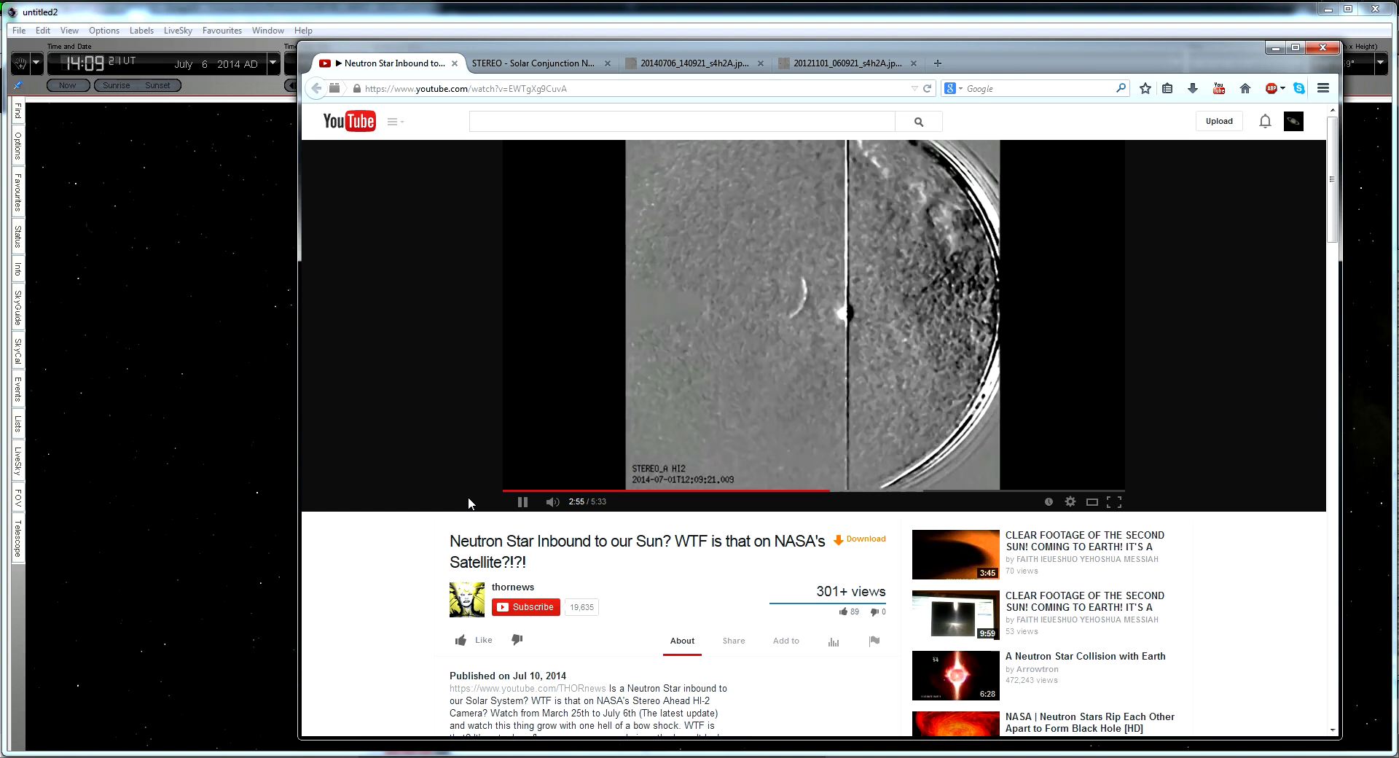
{"action": "left_click", "coordinate": [522, 503]}
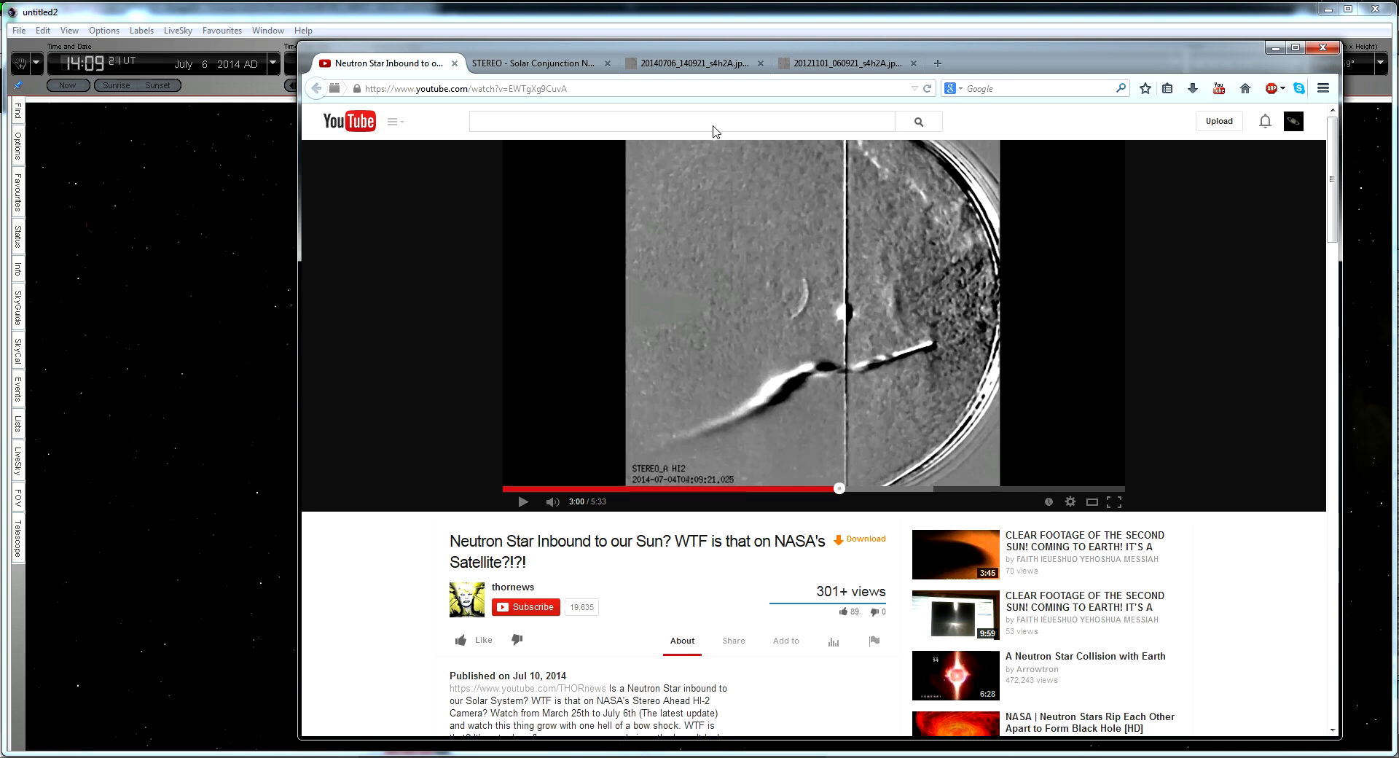
Show 20140706_140921_s4h2A.jpg, inspect its arc at full size, then fit it back
{"action": "left_click", "coordinate": [679, 65]}
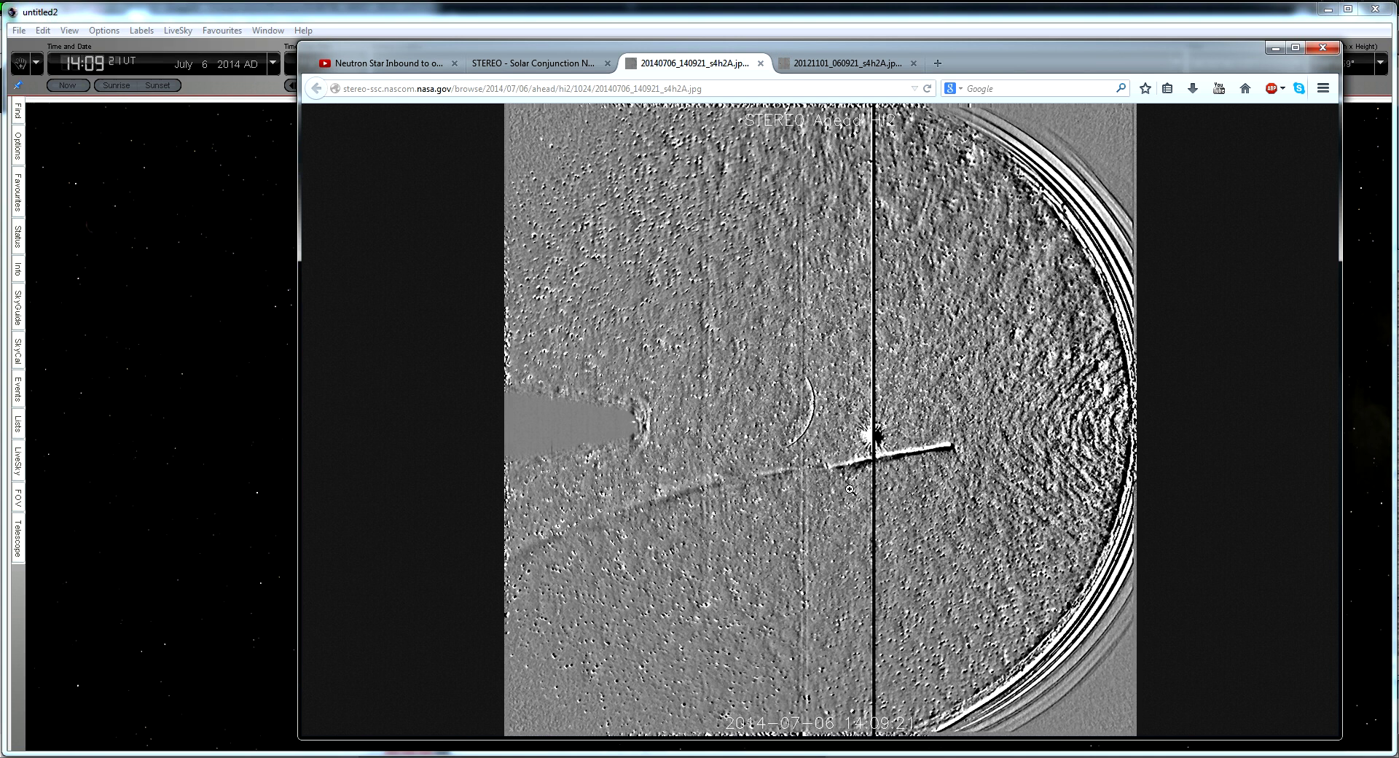
{"action": "left_click", "coordinate": [861, 436]}
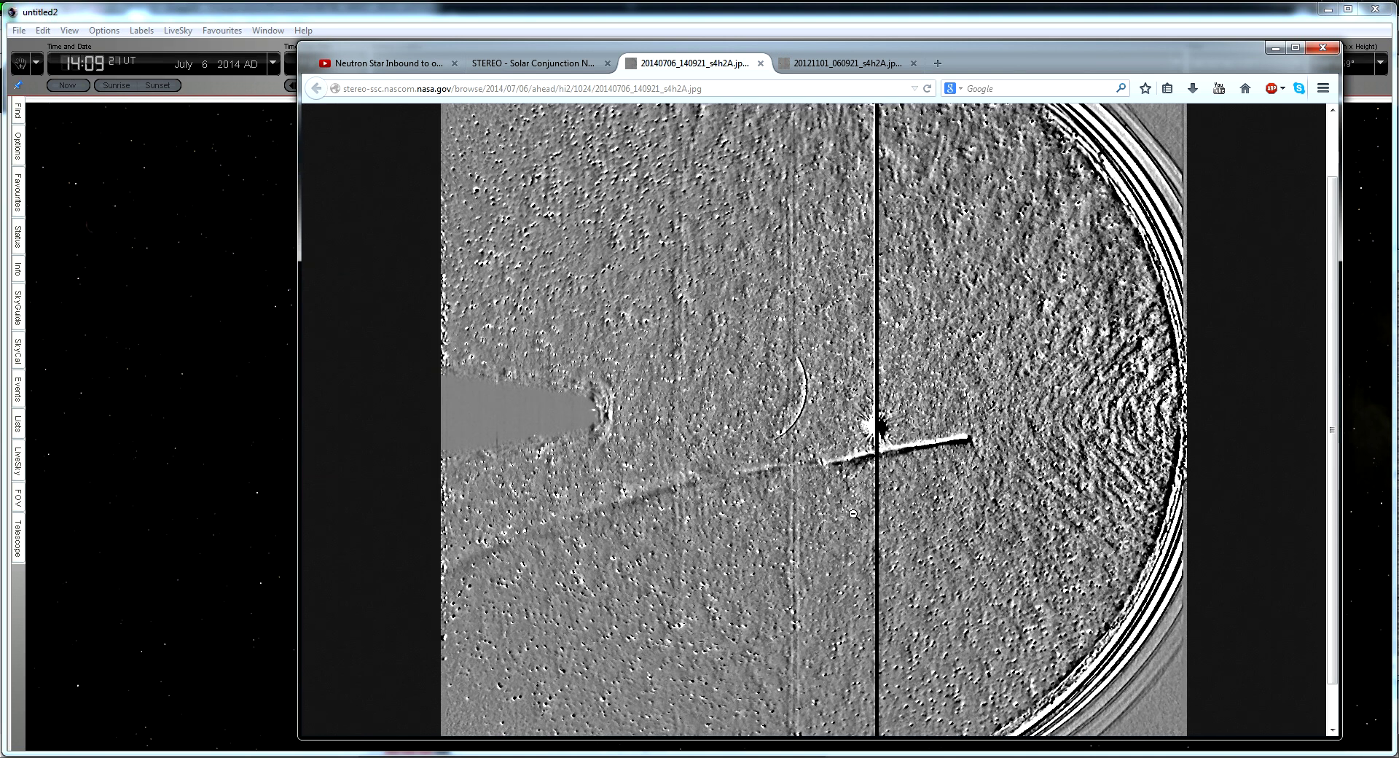
{"action": "scroll", "coordinate": [861, 458], "scroll_direction": "down", "scroll_amount": 2}
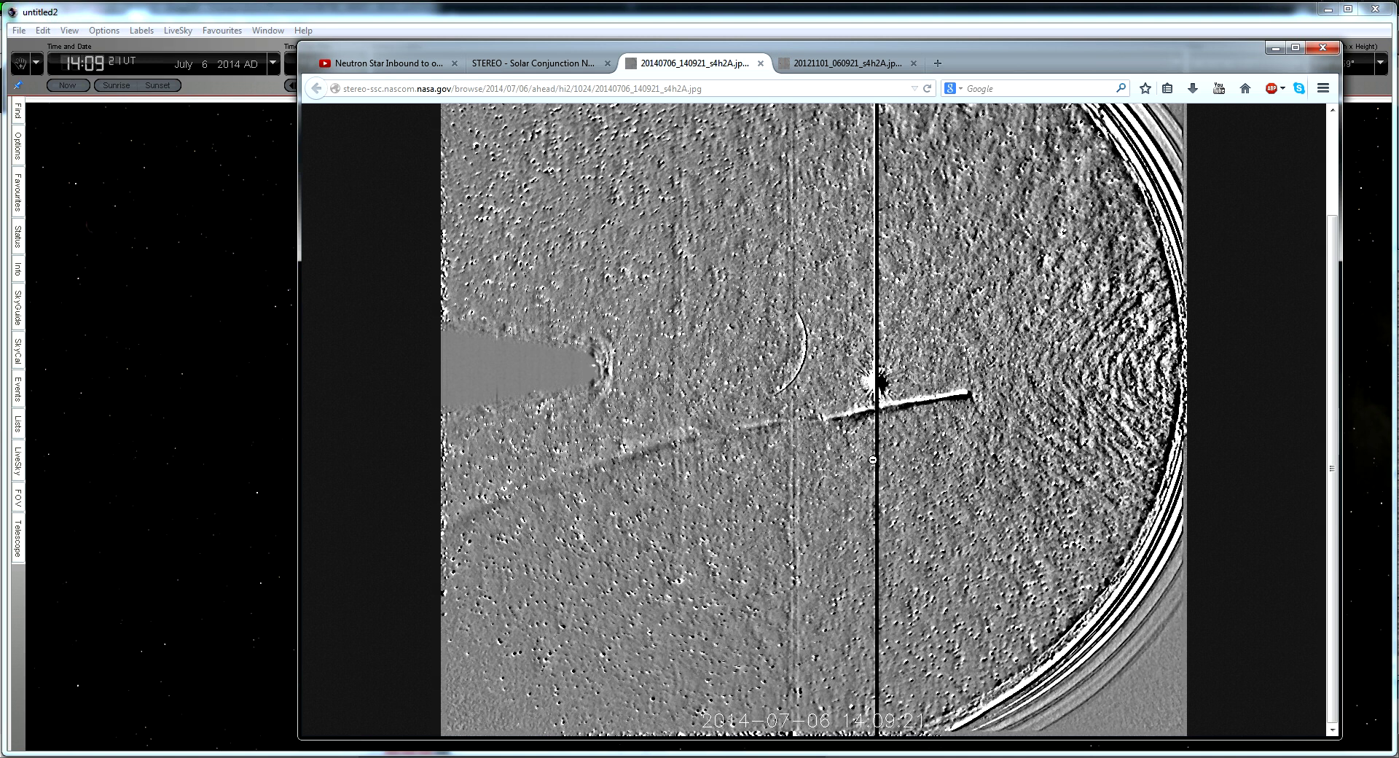
{"action": "scroll", "coordinate": [878, 382], "scroll_direction": "up", "scroll_amount": 3}
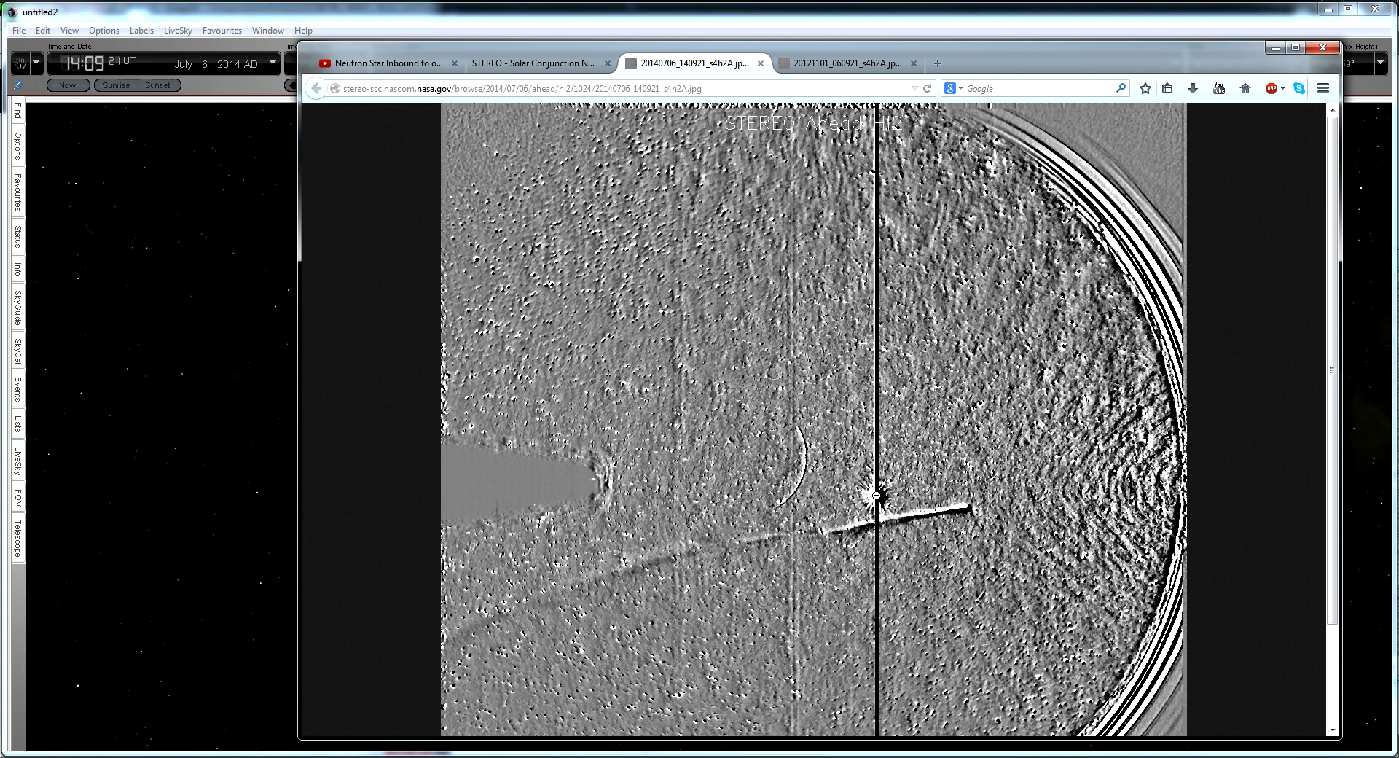
{"action": "left_click", "coordinate": [877, 496]}
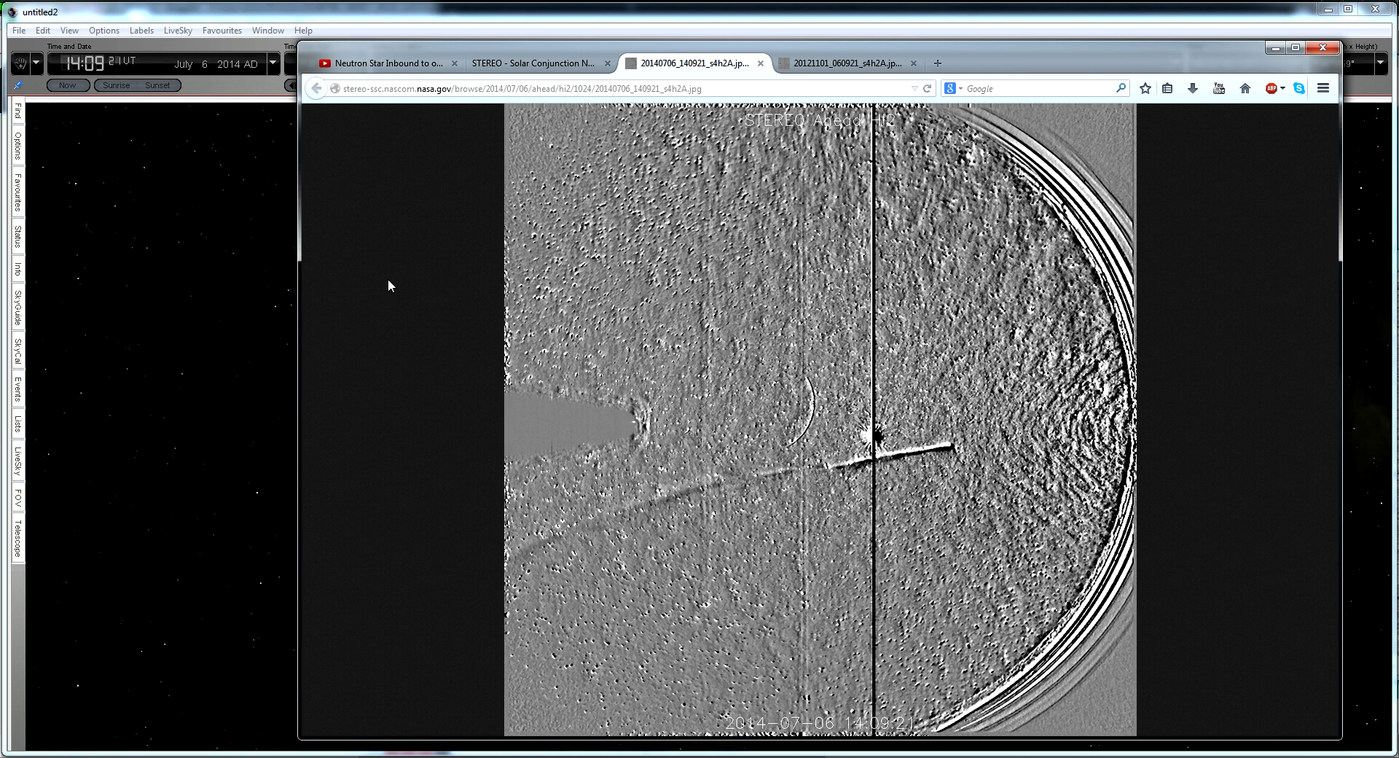
Measure the 6 July 2014 Venus–Sun separation (47° 17′ 49″), then return to the browser
{"action": "left_click", "coordinate": [224, 43]}
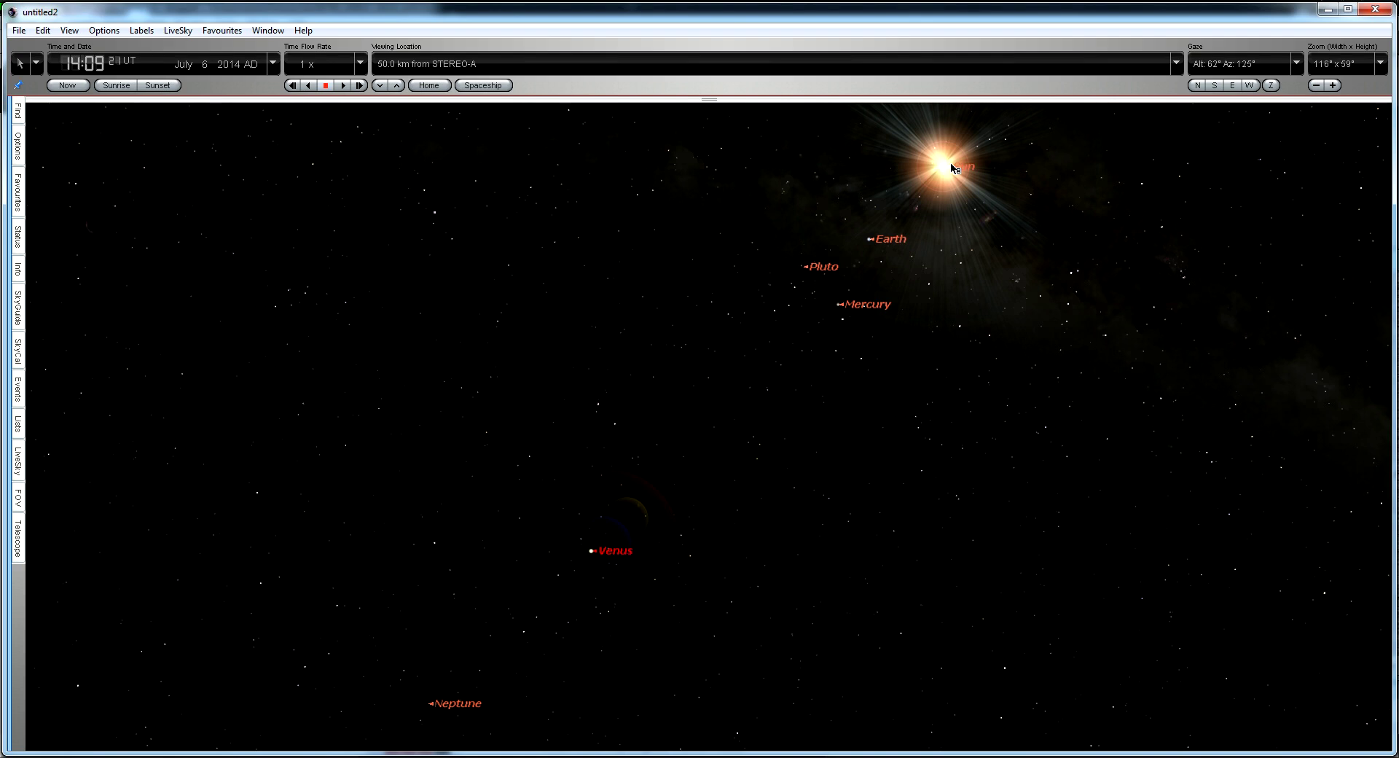
{"action": "mouse_move", "coordinate": [594, 554]}
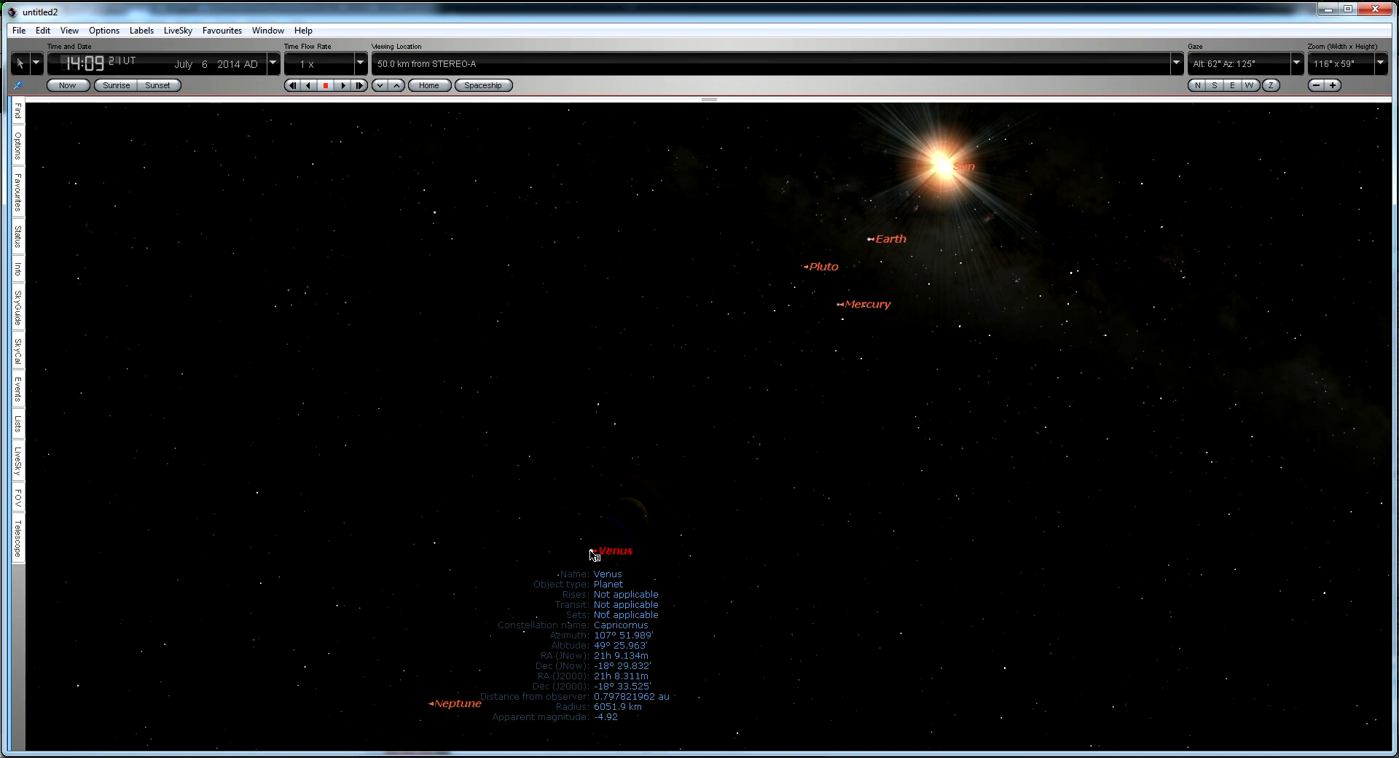
{"action": "left_click_drag", "start_coordinate": [593, 553], "coordinate": [943, 171]}
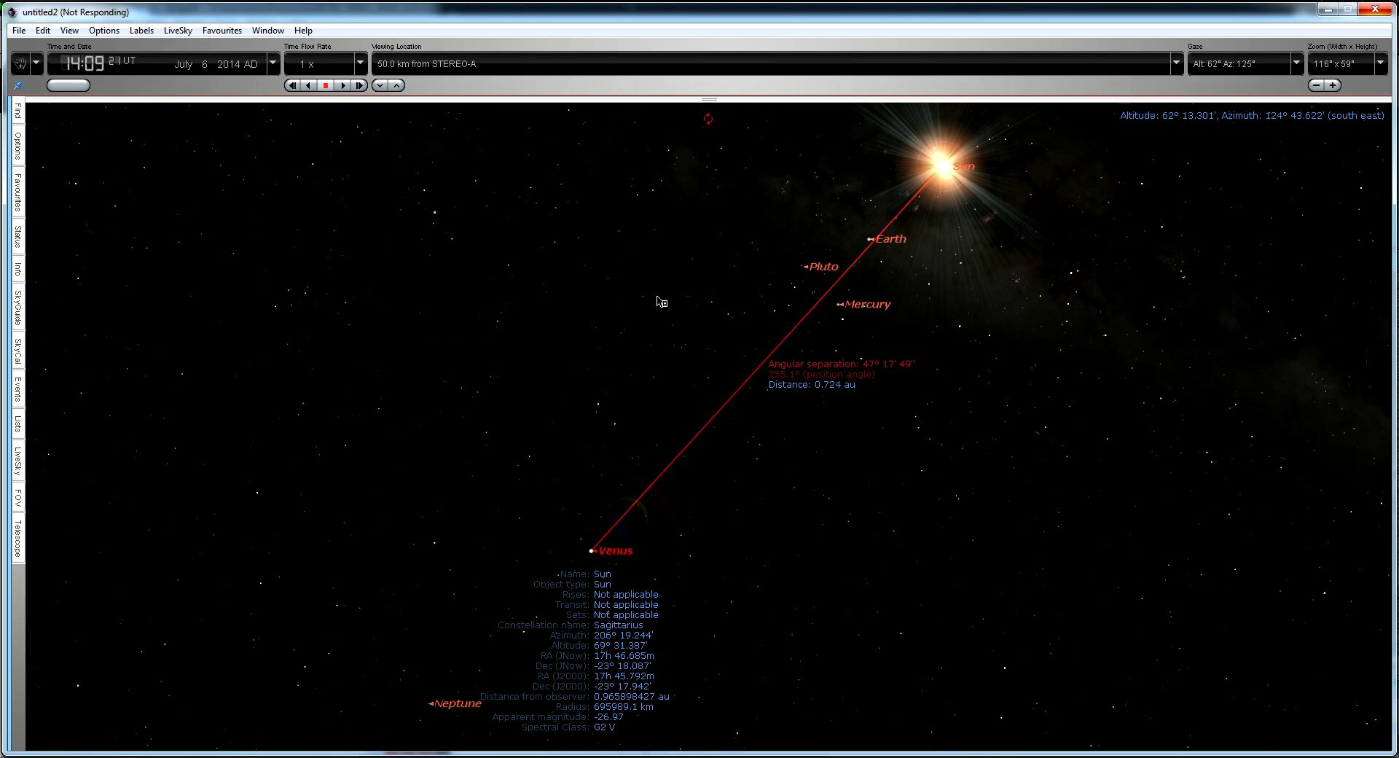
{"action": "left_click", "coordinate": [228, 757]}
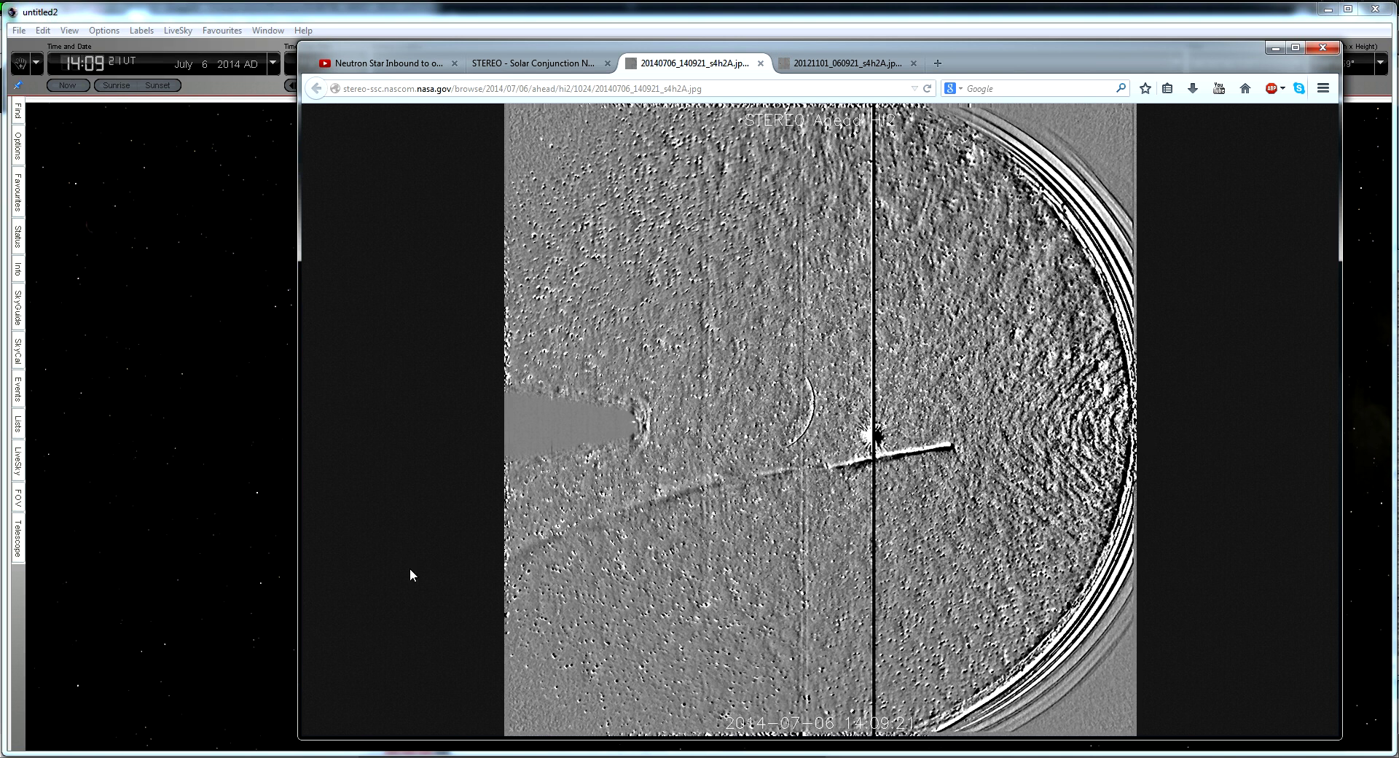
On the untitled1 chart, measure Venus–Sun separation (47° 17′ 30″) for 1 November 2012, then clear the line
{"action": "mouse_move", "coordinate": [379, 754]}
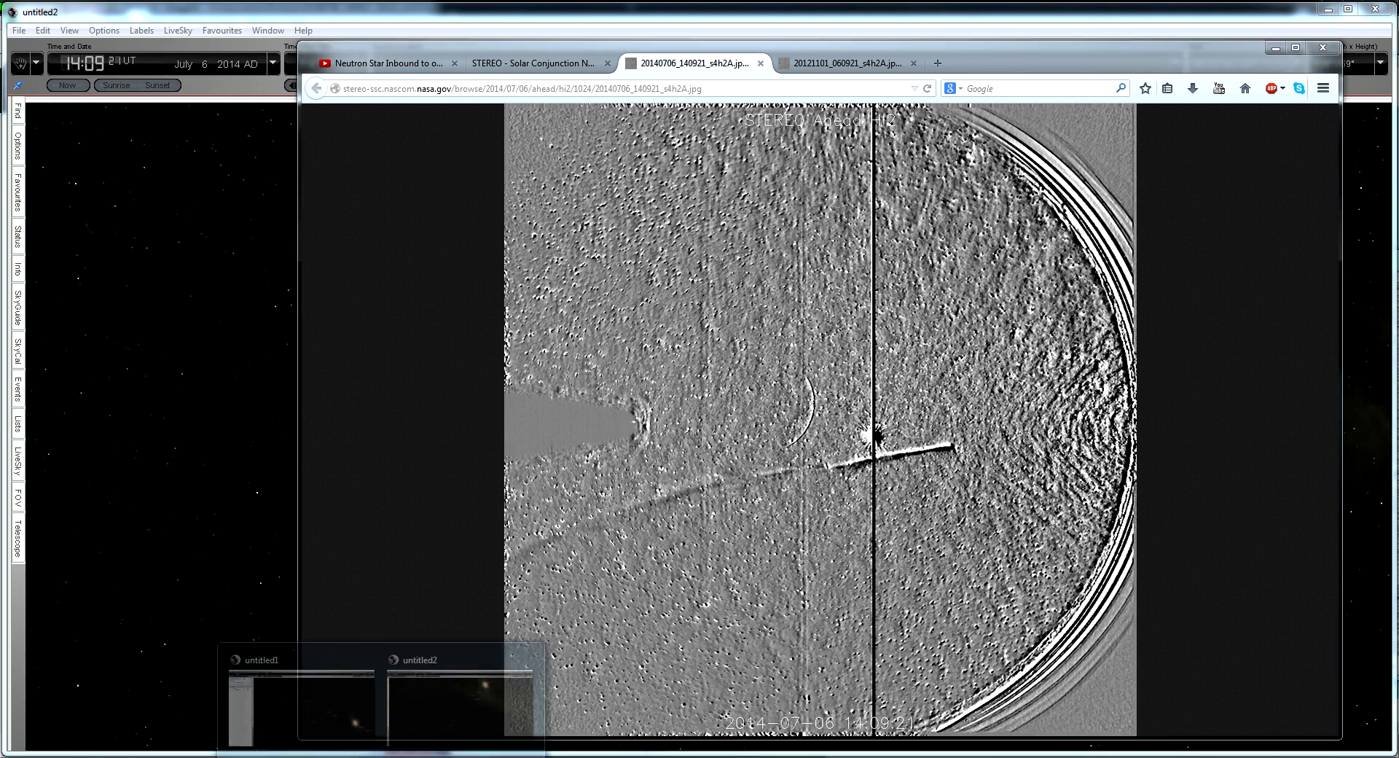
{"action": "left_click", "coordinate": [344, 697]}
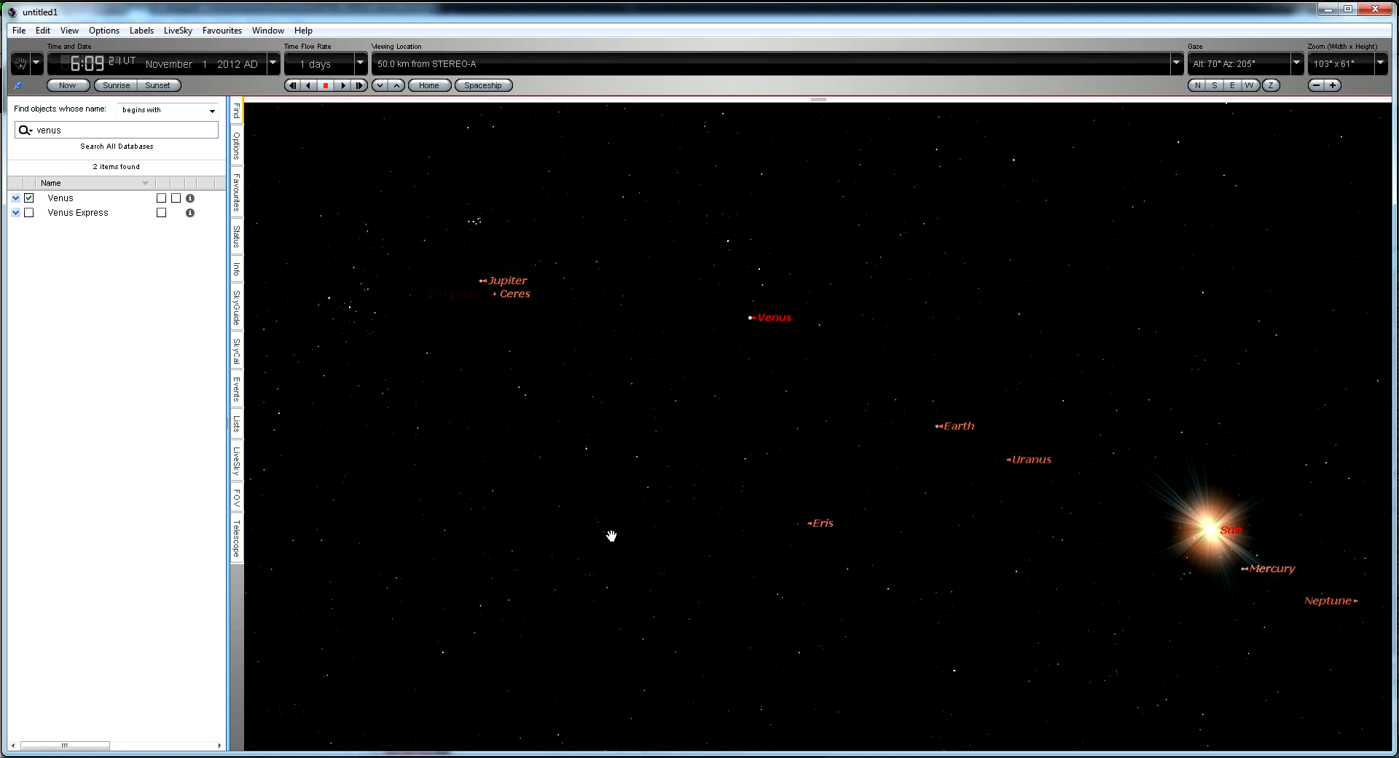
{"action": "mouse_move", "coordinate": [751, 319]}
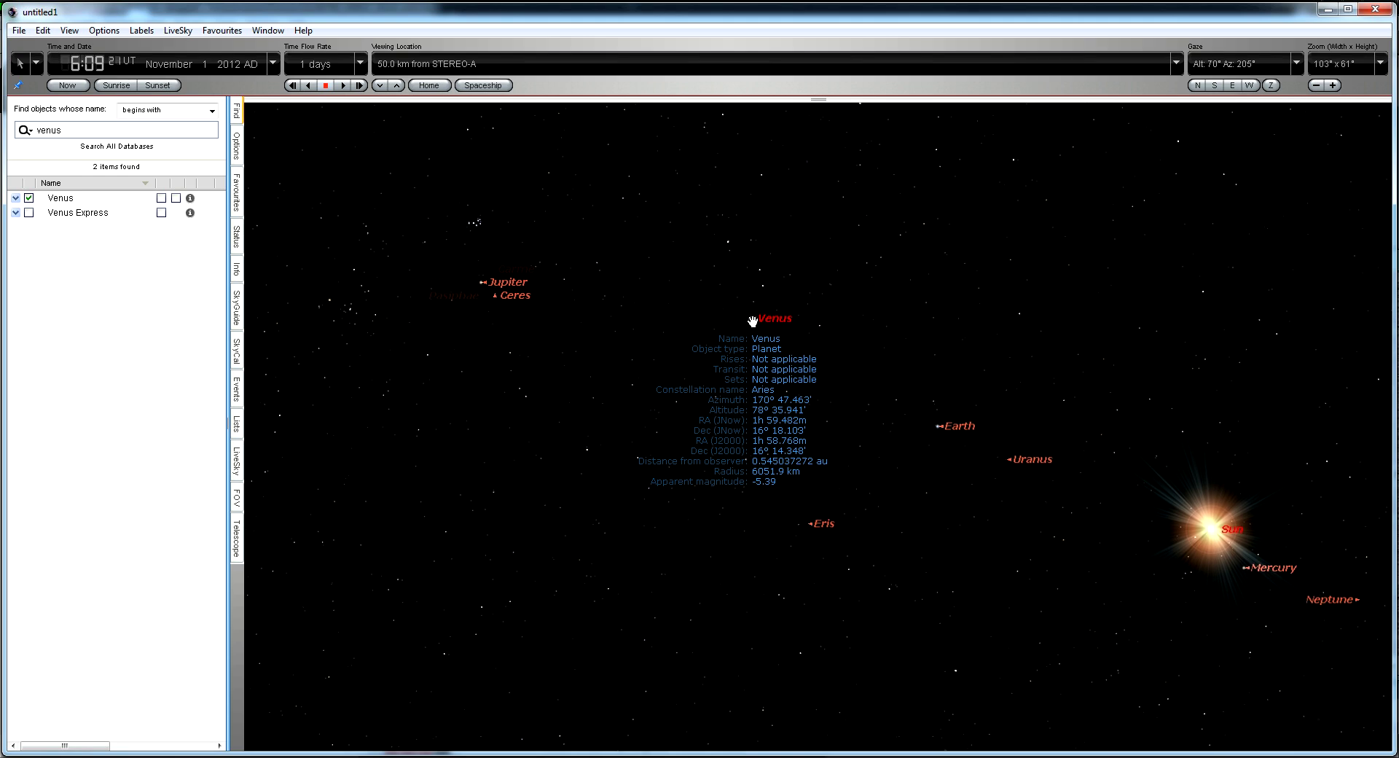
{"action": "left_click_drag", "start_coordinate": [753, 323], "coordinate": [1221, 527]}
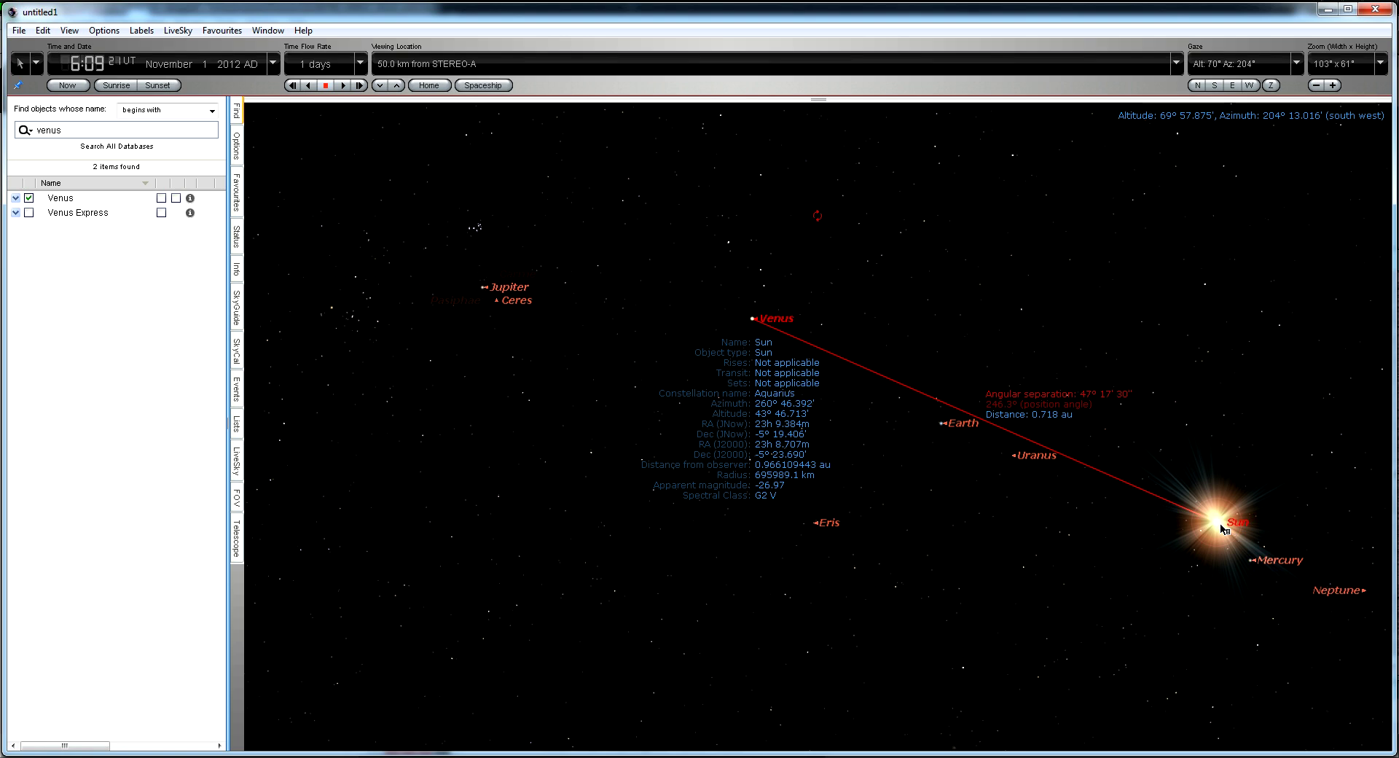
{"action": "left_click_drag", "start_coordinate": [1222, 527], "coordinate": [1222, 527]}
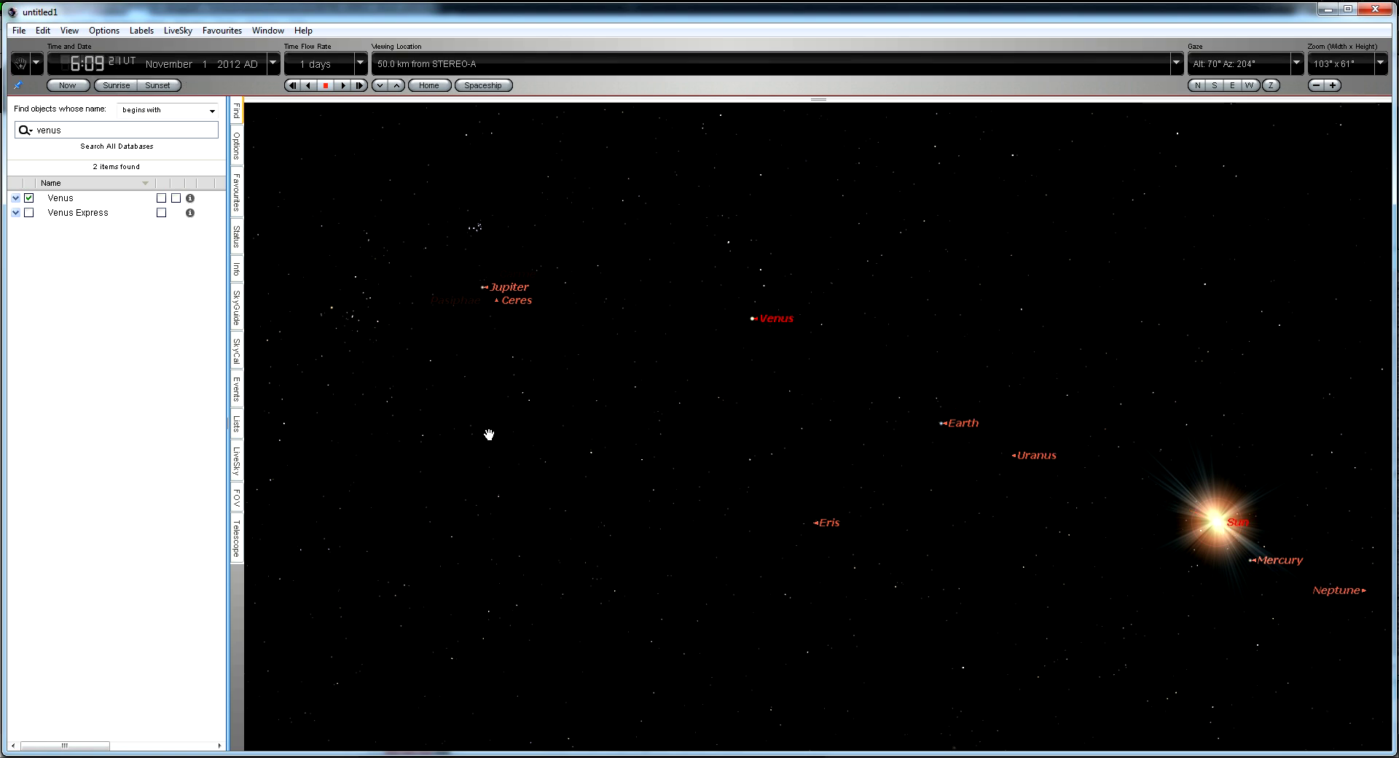
Back in the browser, fit the 2012-11-01 image and flip between the 2012 and 2014 tabs
{"action": "key", "text": "alt+Tab"}
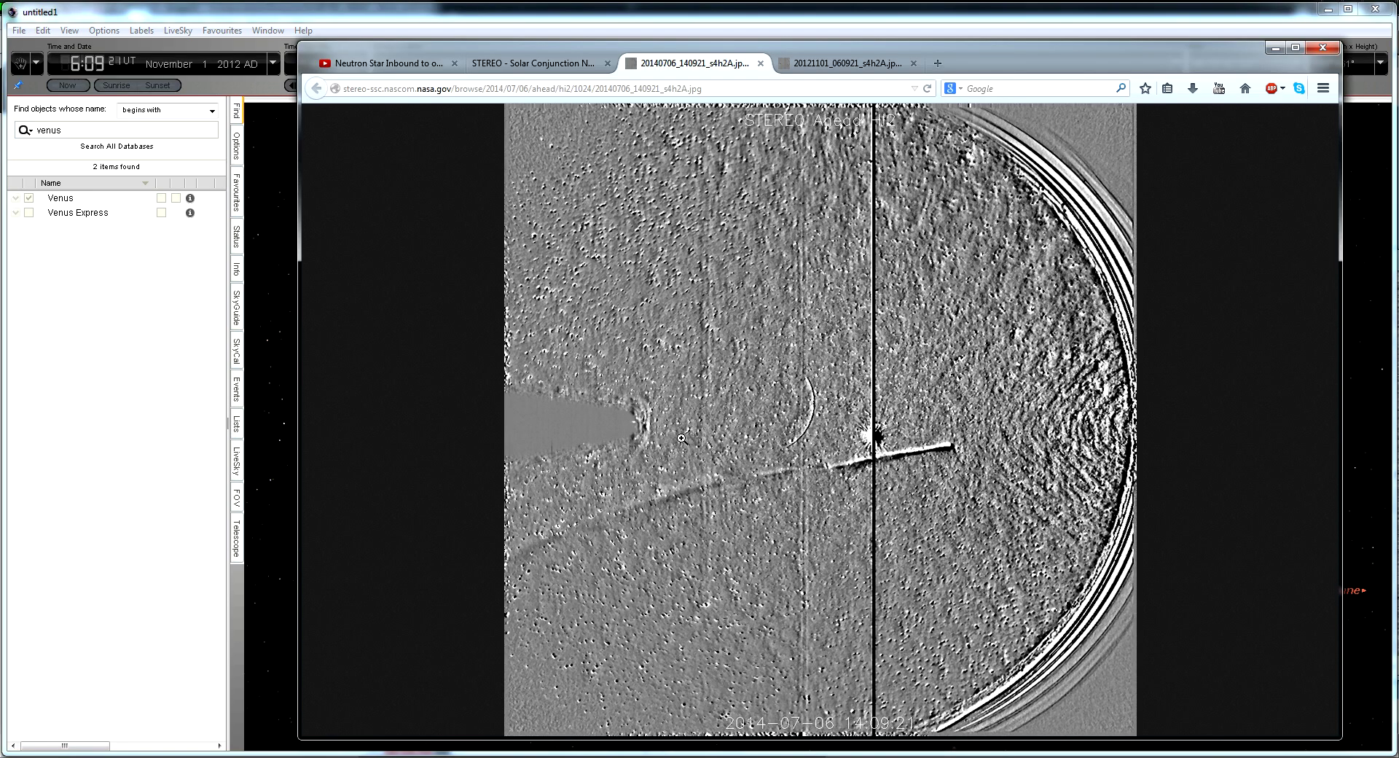
{"action": "left_click", "coordinate": [841, 72]}
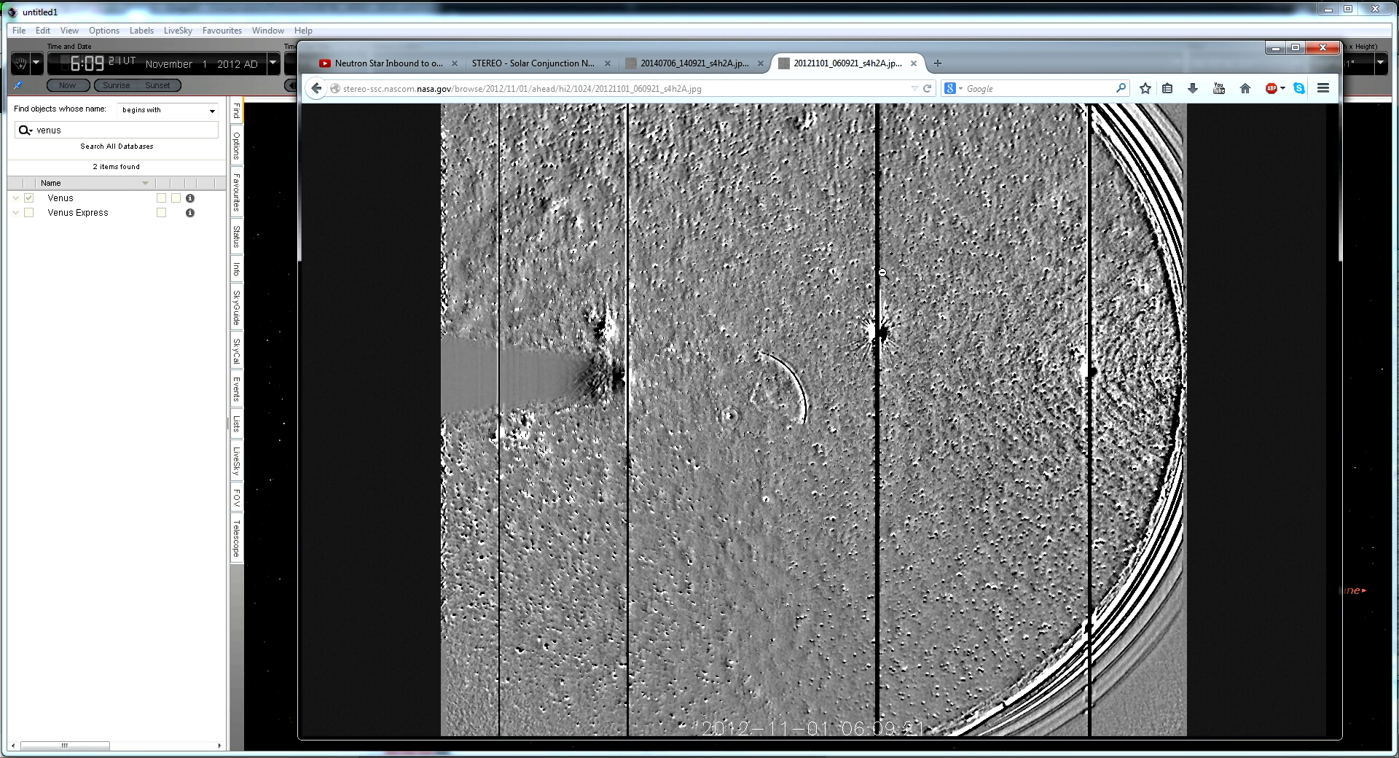
{"action": "left_click", "coordinate": [883, 272]}
{"action": "left_click", "coordinate": [733, 71]}
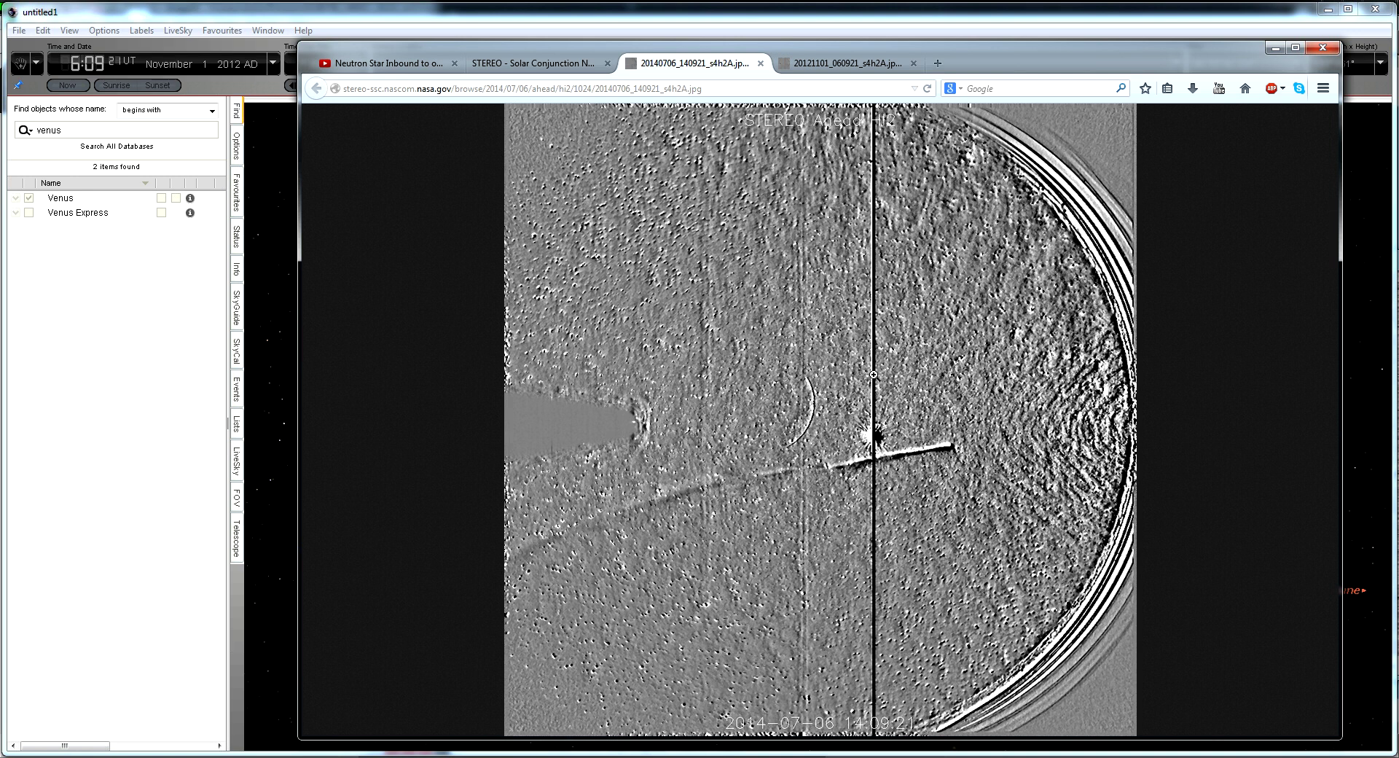
{"action": "left_click", "coordinate": [831, 67]}
{"action": "left_click", "coordinate": [737, 67]}
{"action": "left_click", "coordinate": [833, 67]}
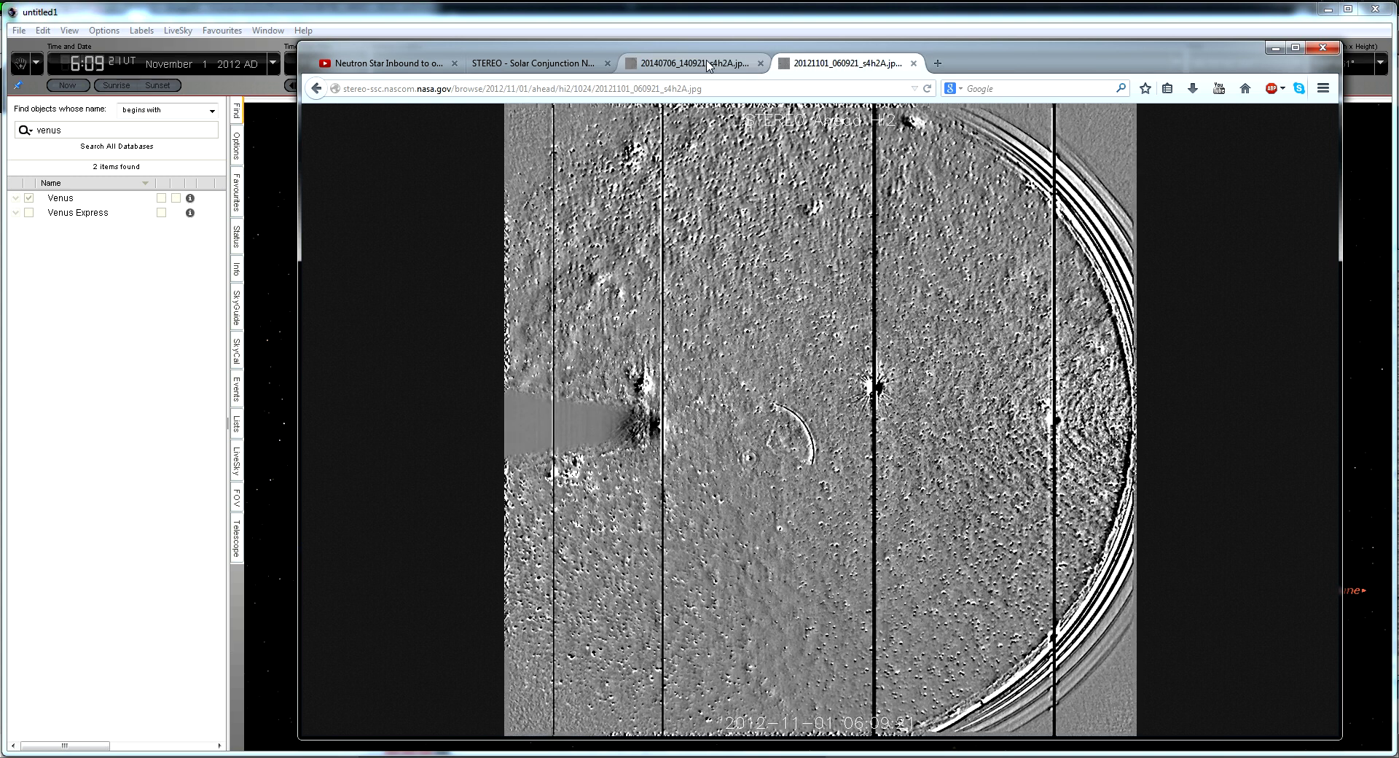
{"action": "left_click", "coordinate": [710, 66]}
{"action": "left_click", "coordinate": [815, 66]}
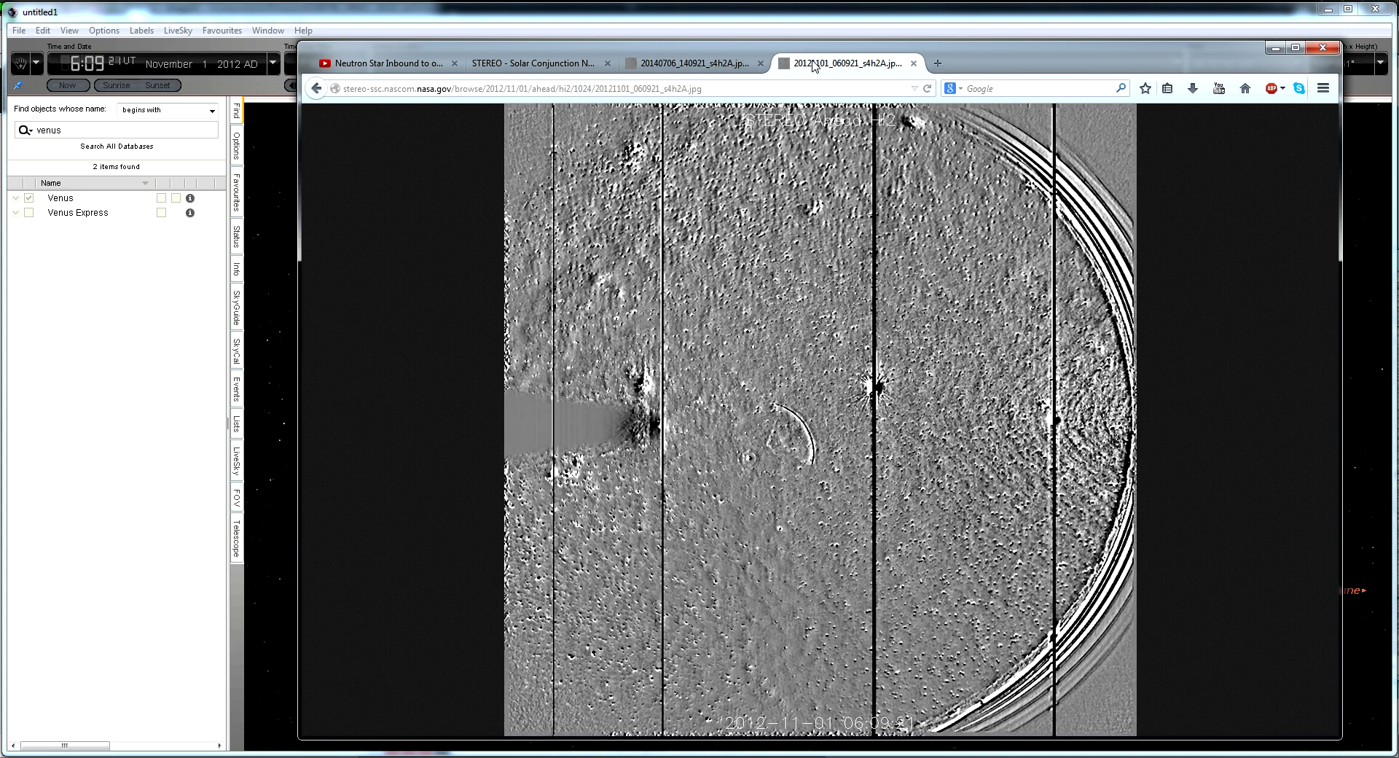
{"action": "left_click", "coordinate": [701, 66]}
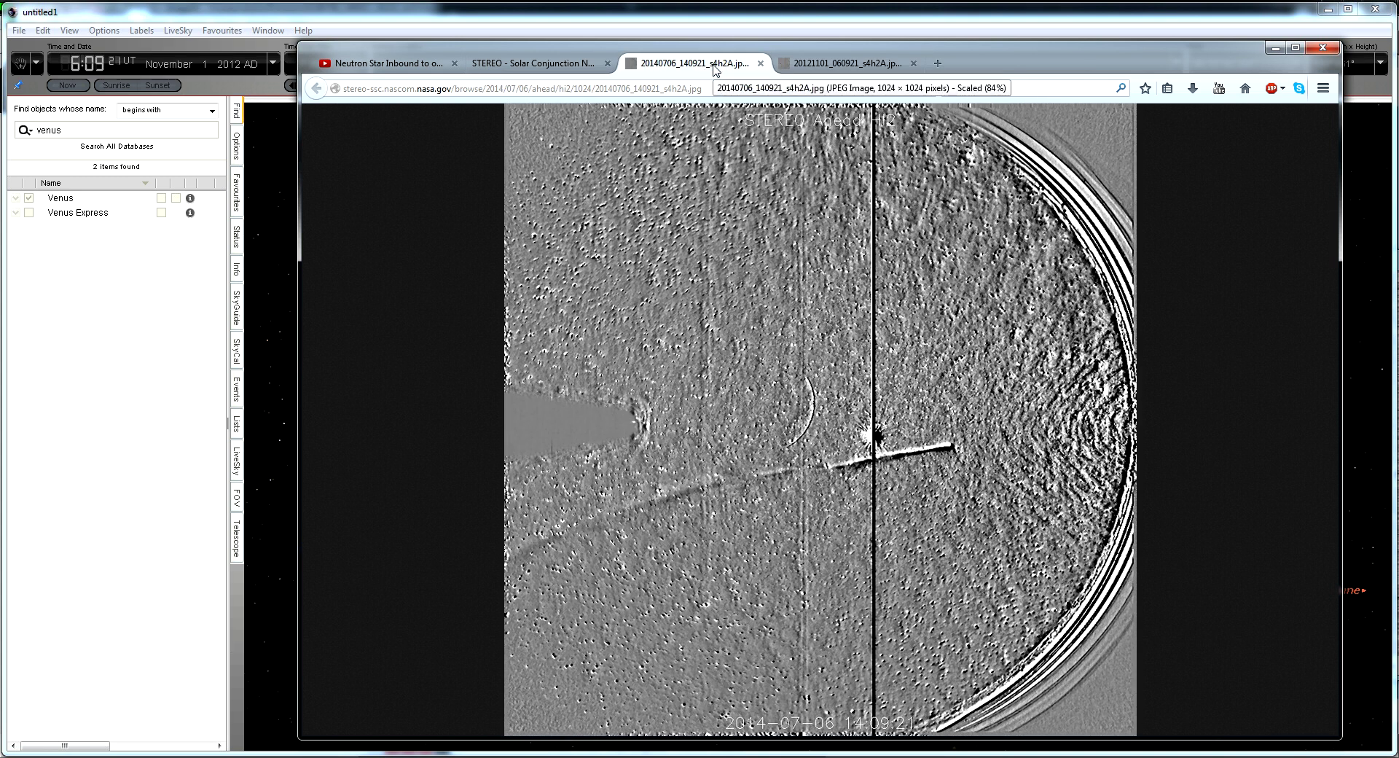
{"action": "left_click", "coordinate": [816, 67]}
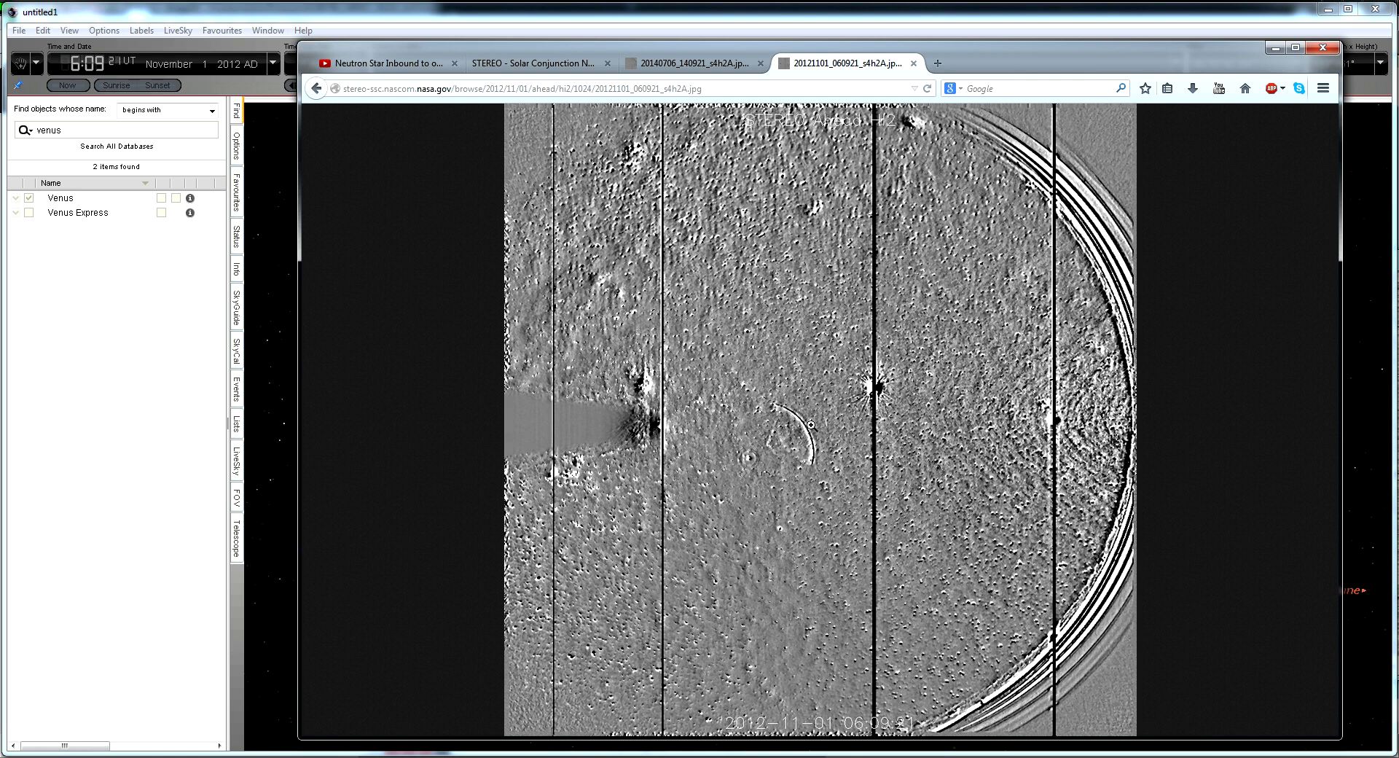
Enlarge the 2012 and 2014 HI-2 images to full size and flip between them
{"action": "left_click", "coordinate": [811, 449]}
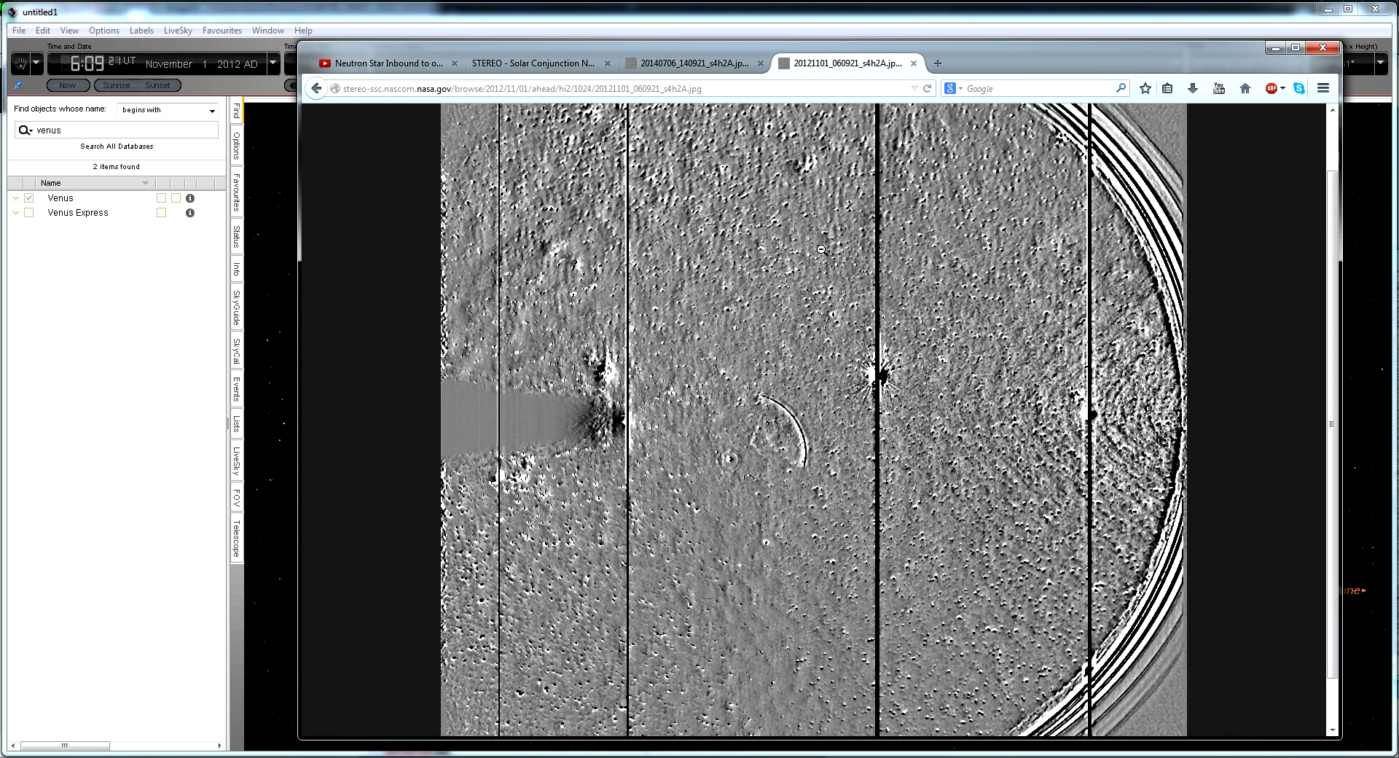
{"action": "key", "text": "ctrl+Page_Up"}
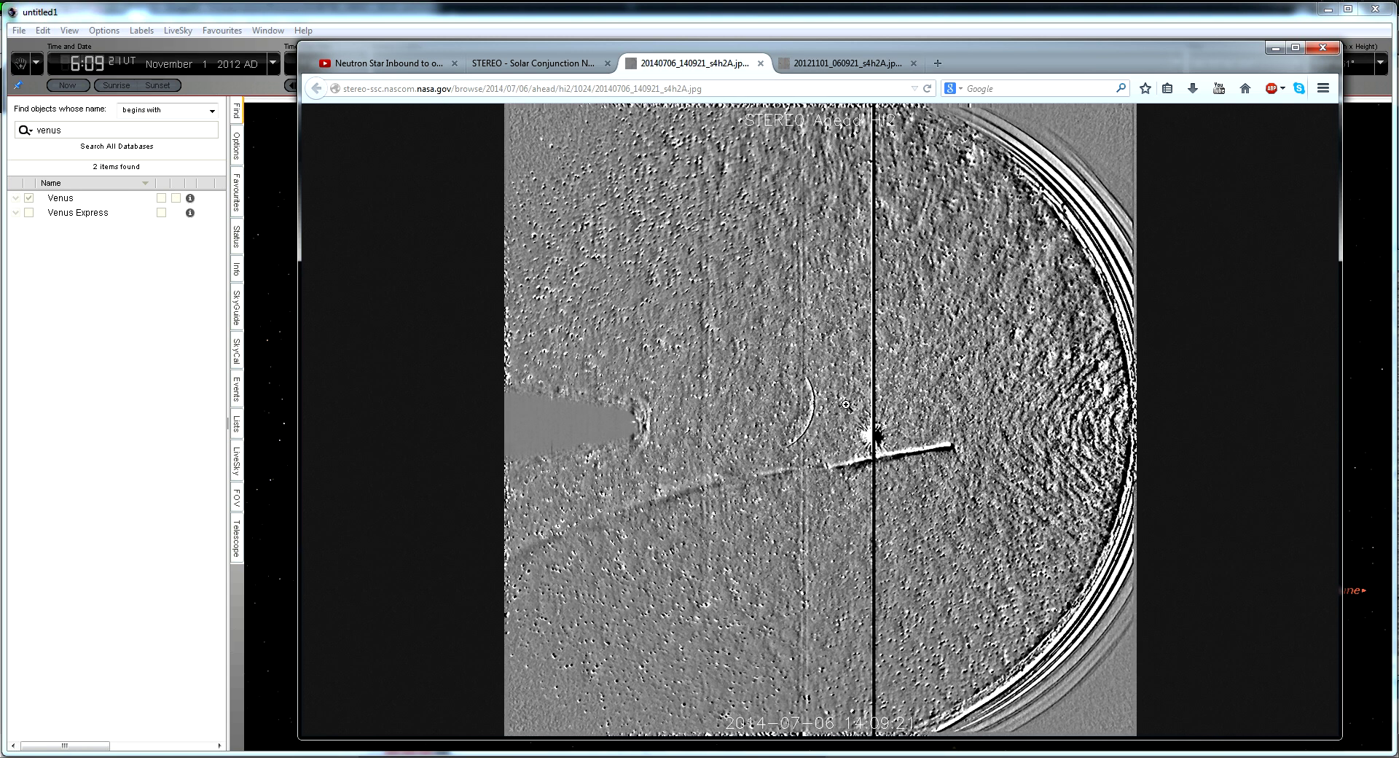
{"action": "left_click", "coordinate": [846, 404]}
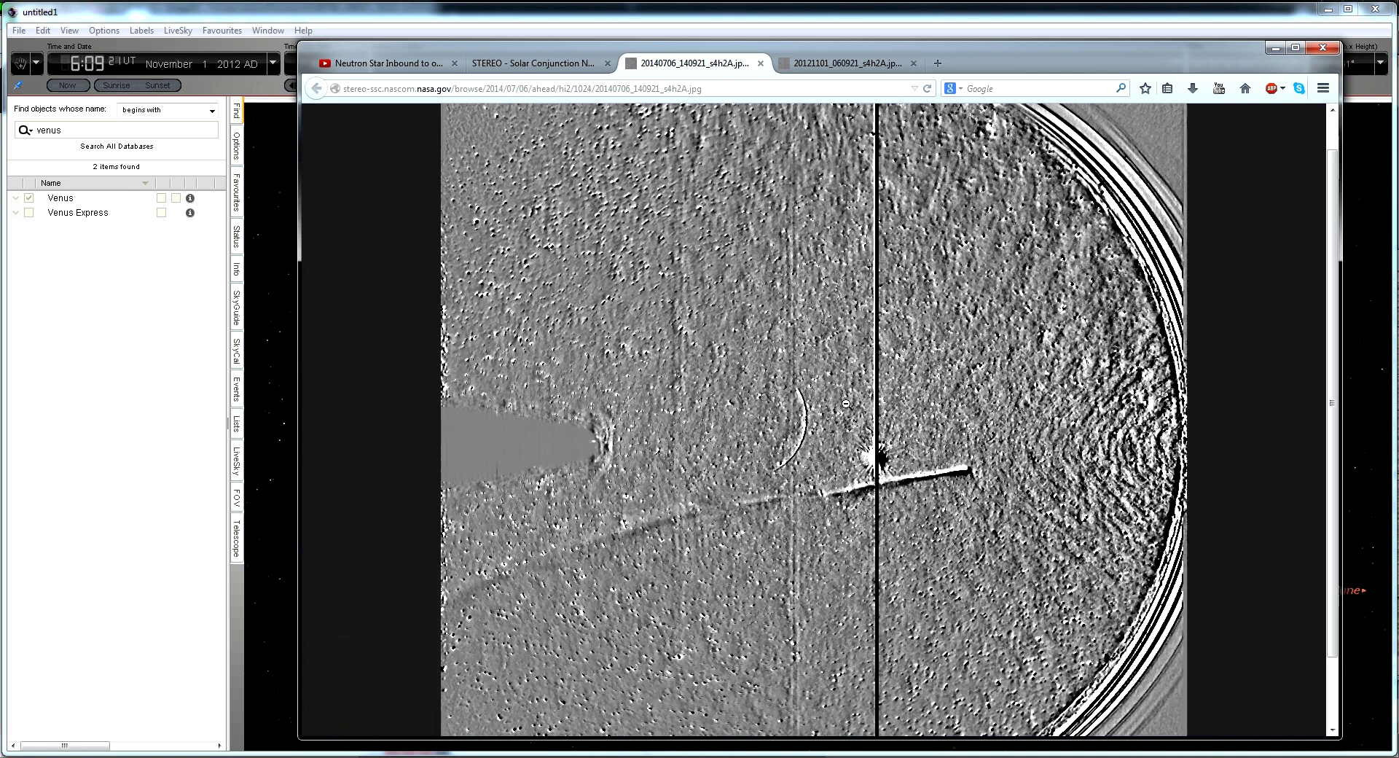
{"action": "left_click", "coordinate": [821, 64]}
{"action": "left_click", "coordinate": [751, 69]}
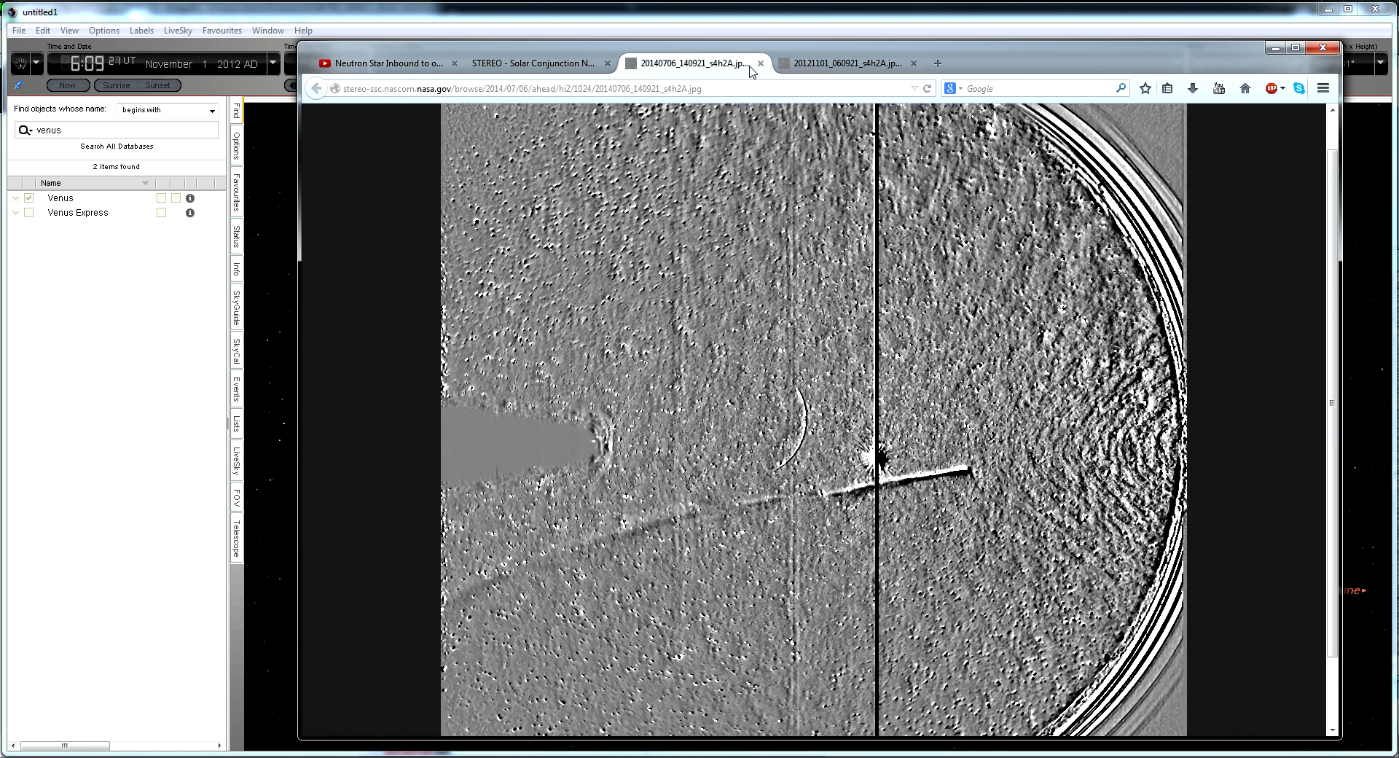
{"action": "left_click", "coordinate": [807, 67]}
{"action": "left_click", "coordinate": [725, 67]}
Scroll through the 2012-11-01 and 2014-07-06 images to compare their Venus arcs
{"action": "left_click", "coordinate": [814, 67]}
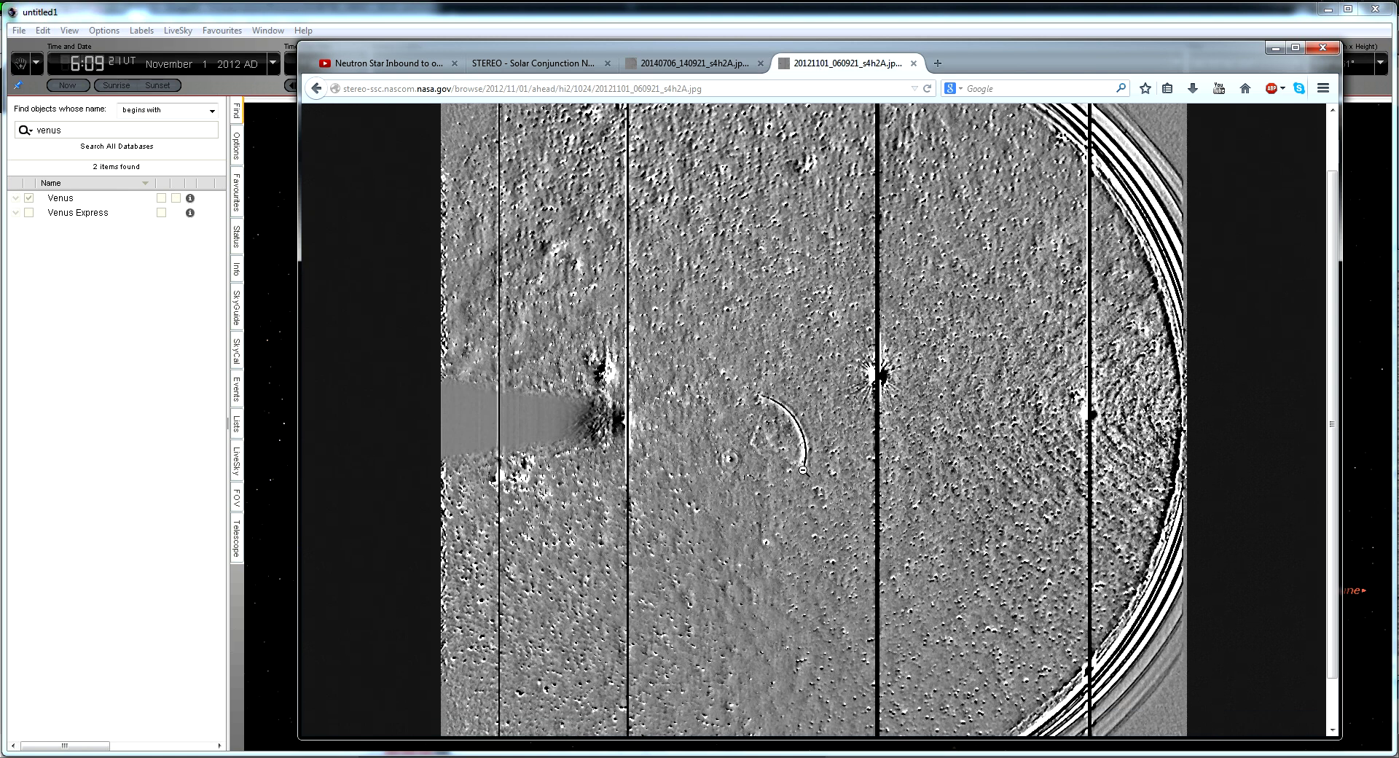
{"action": "scroll", "coordinate": [811, 474], "scroll_direction": "up", "scroll_amount": 2}
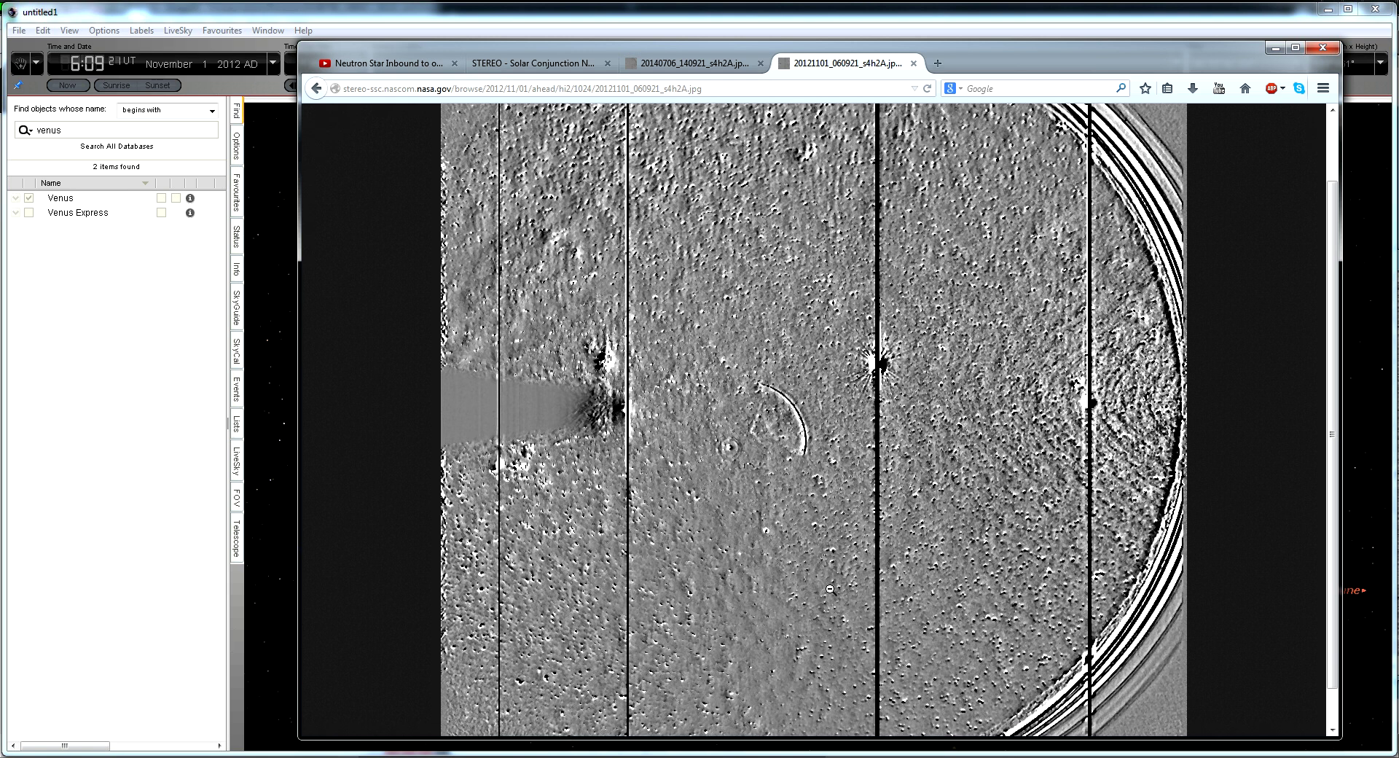
{"action": "scroll", "coordinate": [811, 540], "scroll_direction": "down", "scroll_amount": 3}
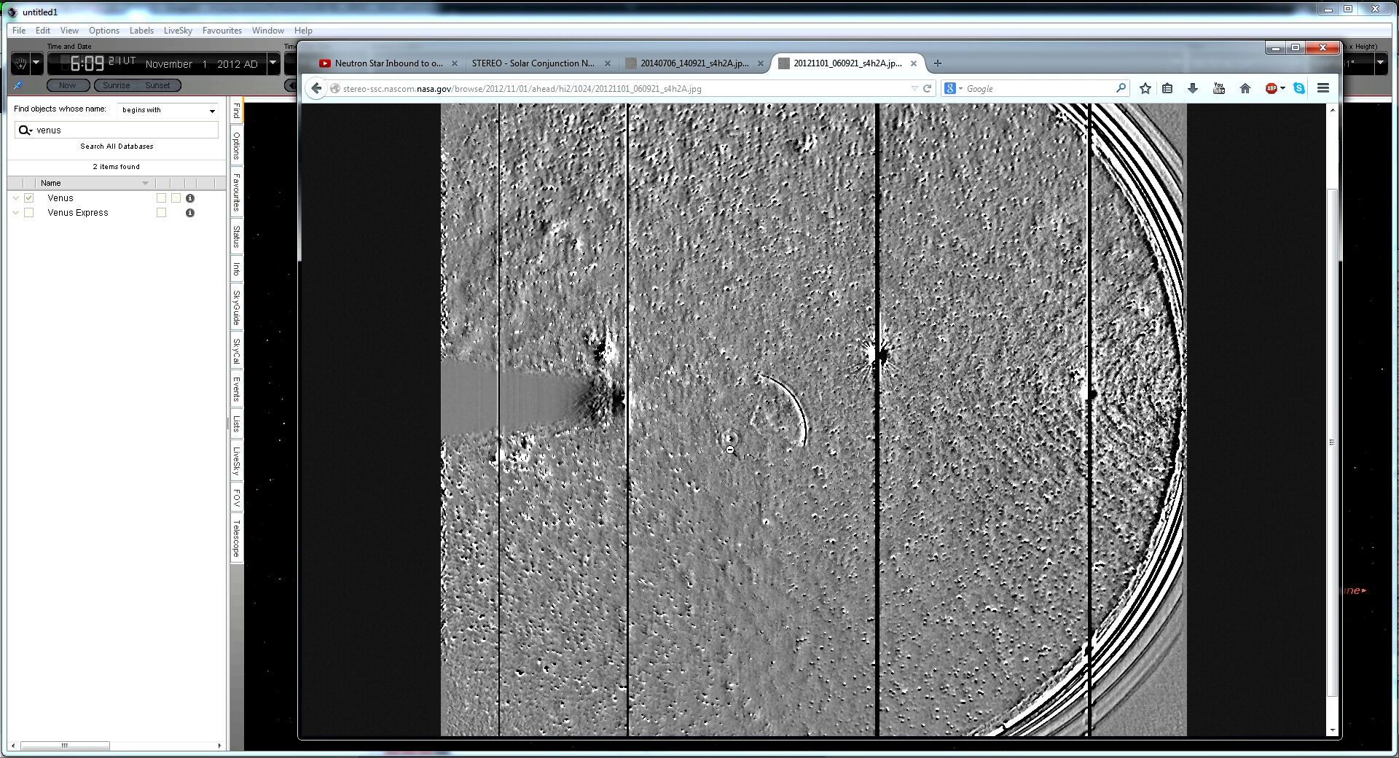
{"action": "left_click", "coordinate": [694, 66]}
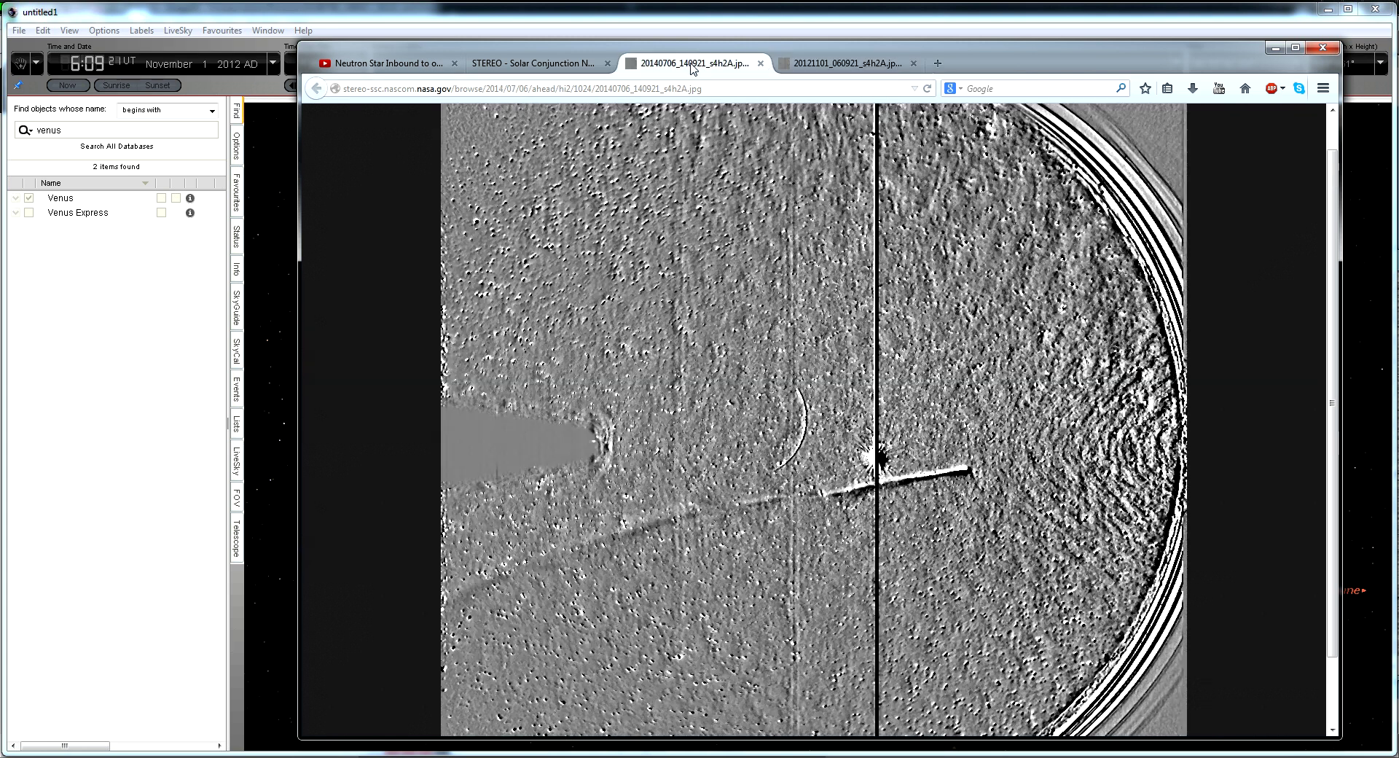
{"action": "scroll", "coordinate": [754, 497], "scroll_direction": "down", "scroll_amount": 2}
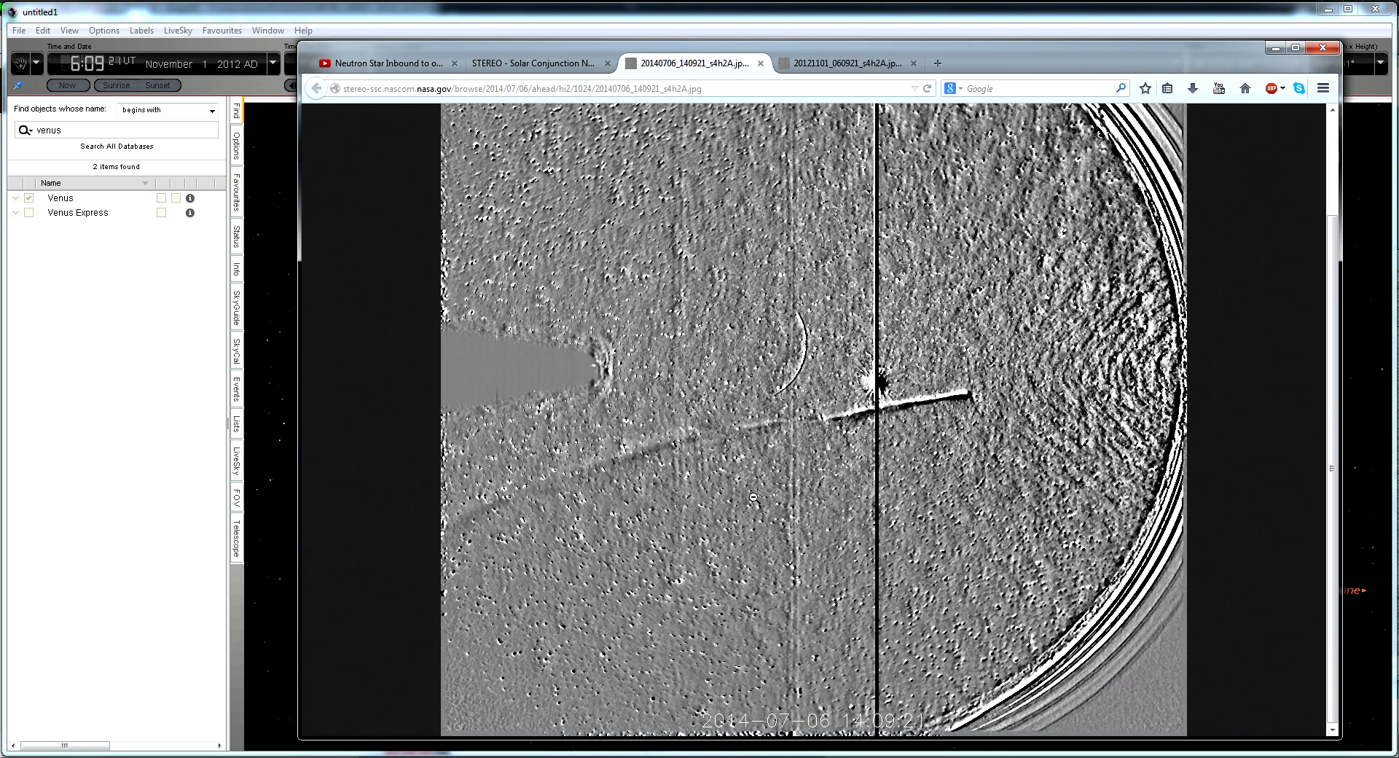
{"action": "scroll", "coordinate": [754, 497], "scroll_direction": "up", "scroll_amount": 3}
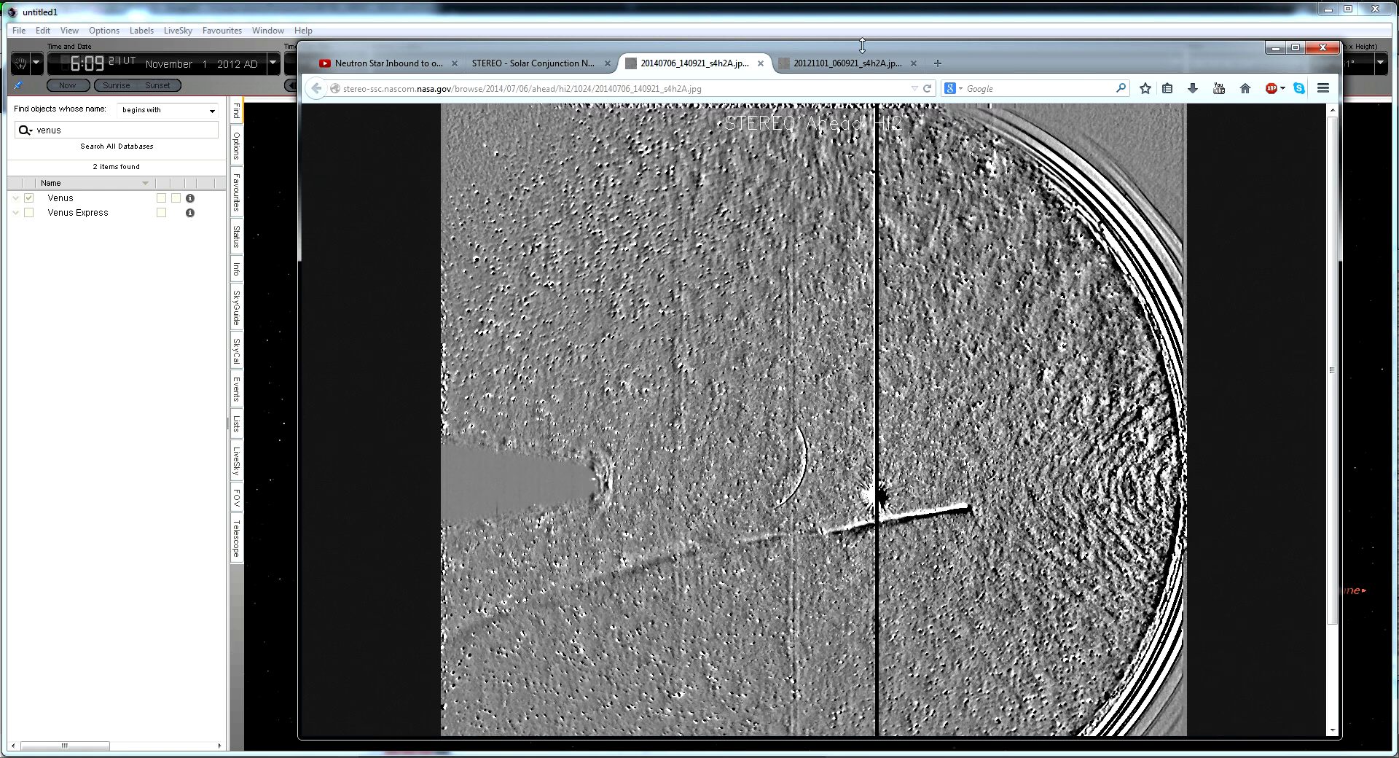
{"action": "left_click", "coordinate": [854, 65]}
{"action": "left_click", "coordinate": [731, 67]}
Scroll the 2012 image, compare it once more with 2014, then switch back to Starry Night
{"action": "left_click", "coordinate": [842, 69]}
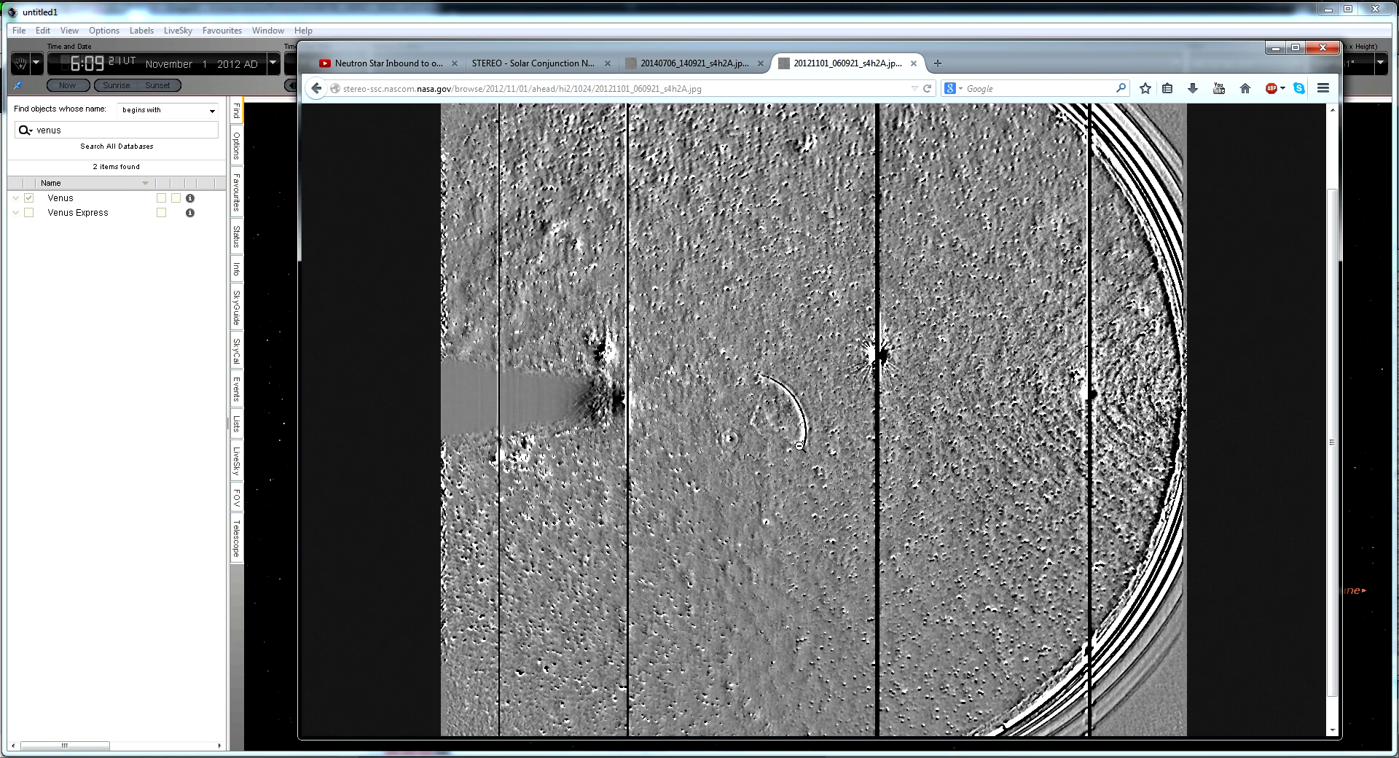
{"action": "scroll", "coordinate": [800, 445], "scroll_direction": "down", "scroll_amount": 1}
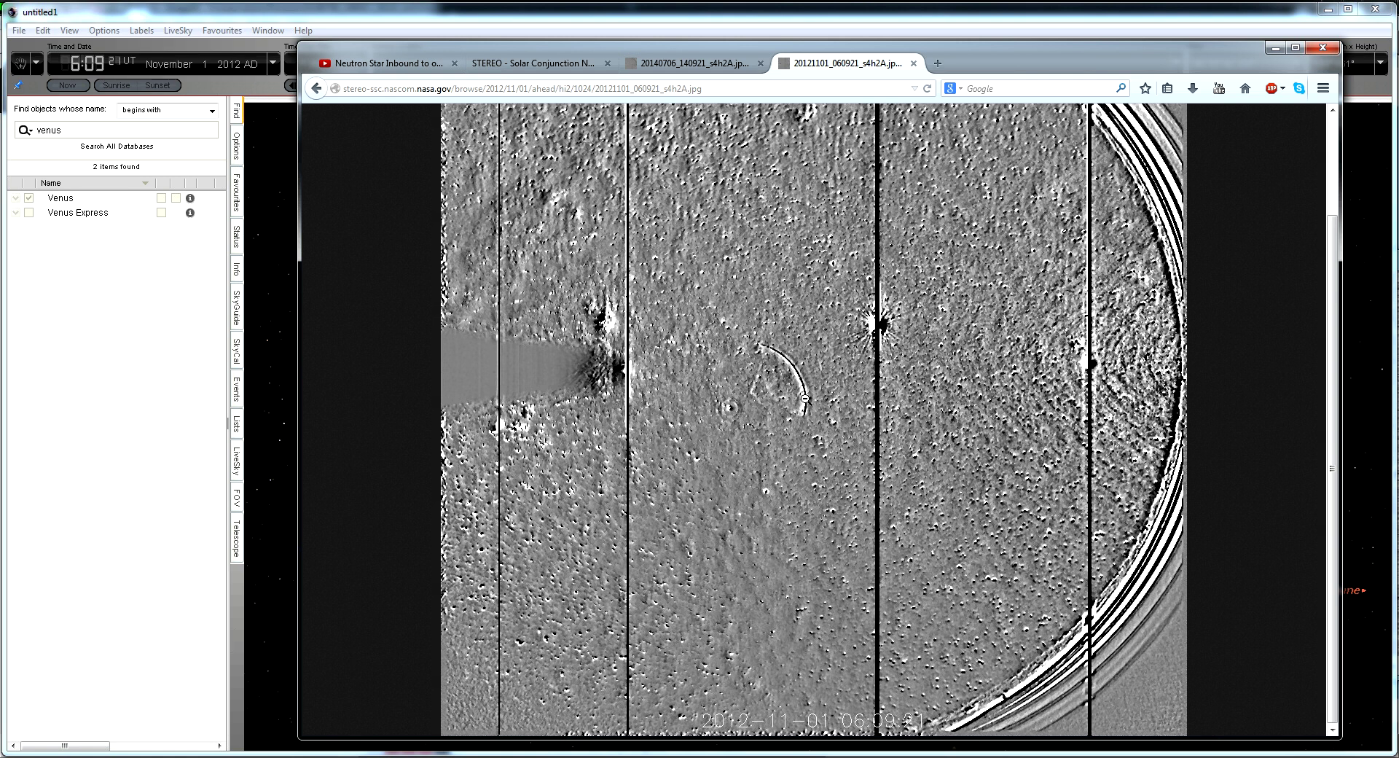
{"action": "scroll", "coordinate": [837, 395], "scroll_direction": "up", "scroll_amount": 3}
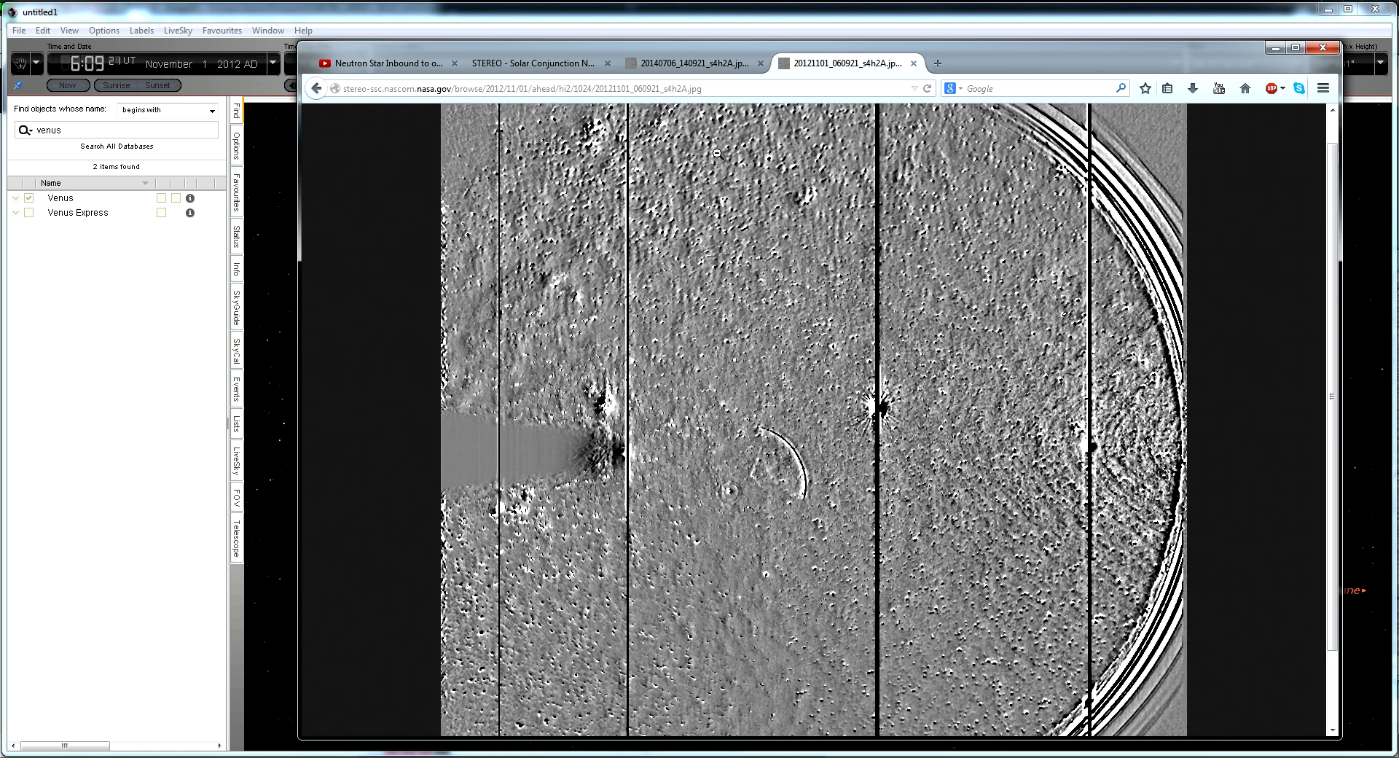
{"action": "scroll", "coordinate": [785, 466], "scroll_direction": "down", "scroll_amount": 3}
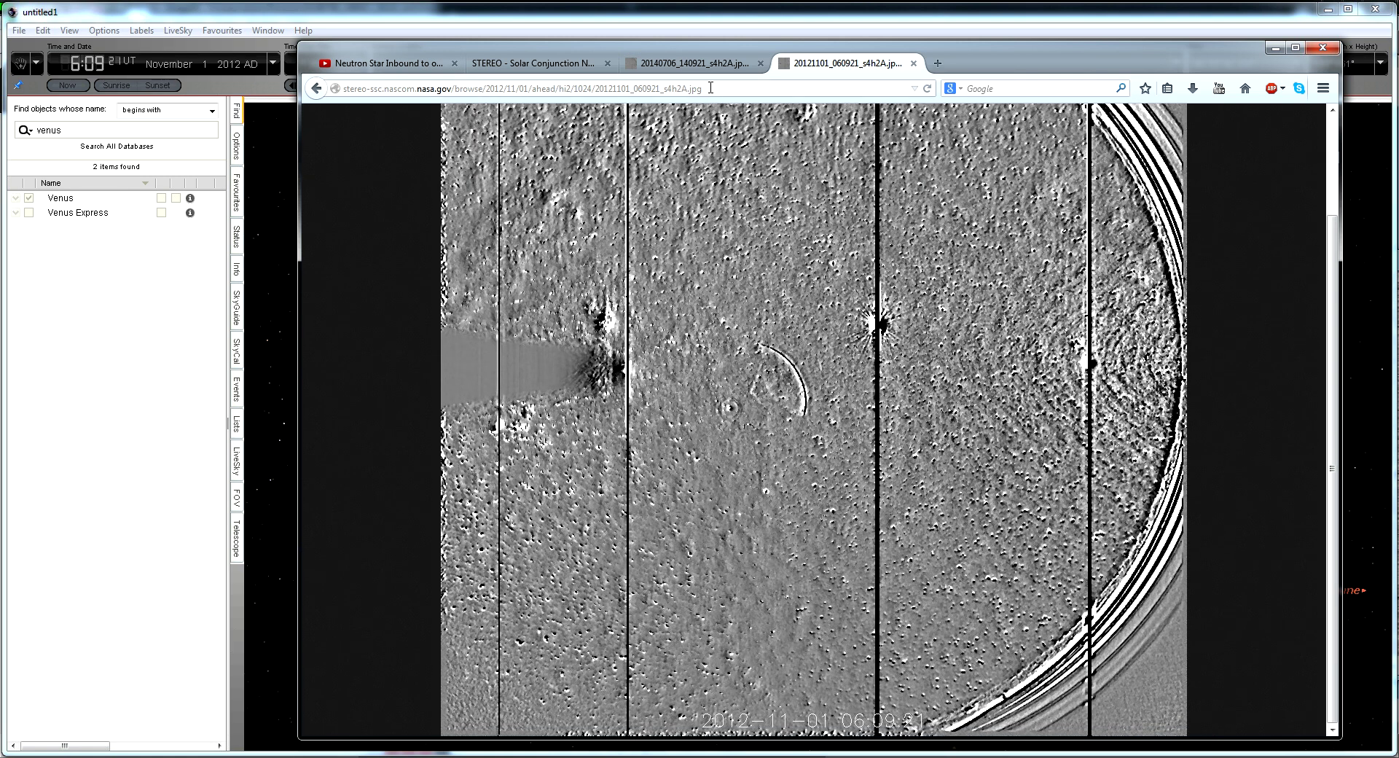
{"action": "left_click", "coordinate": [693, 64]}
{"action": "left_click", "coordinate": [831, 71]}
{"action": "key", "text": "alt+Tab"}
{"action": "mouse_move", "coordinate": [755, 322]}
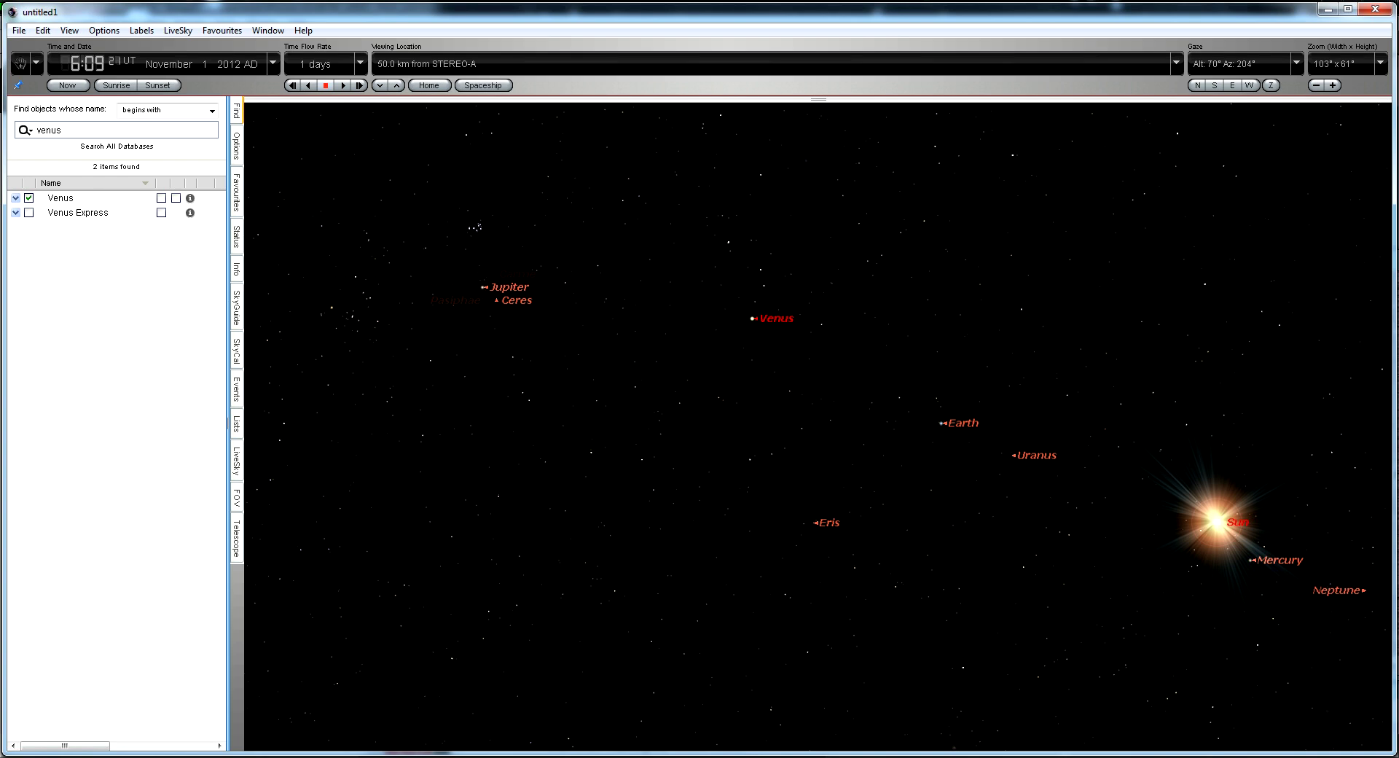
Switch to the untitled2 chart of the July 6 2014 sky, then return to the browser
{"action": "left_click", "coordinate": [381, 757]}
{"action": "left_click", "coordinate": [521, 656]}
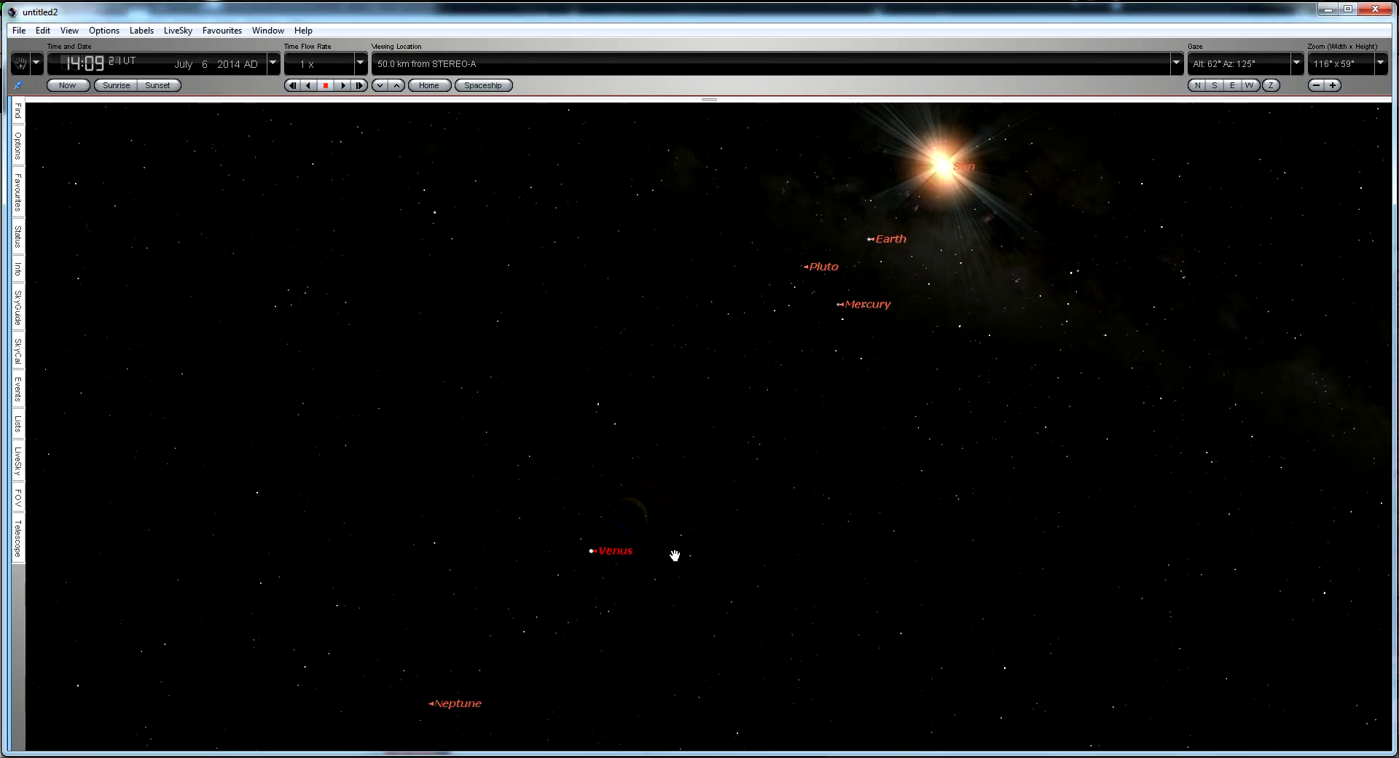
{"action": "mouse_move", "coordinate": [594, 555]}
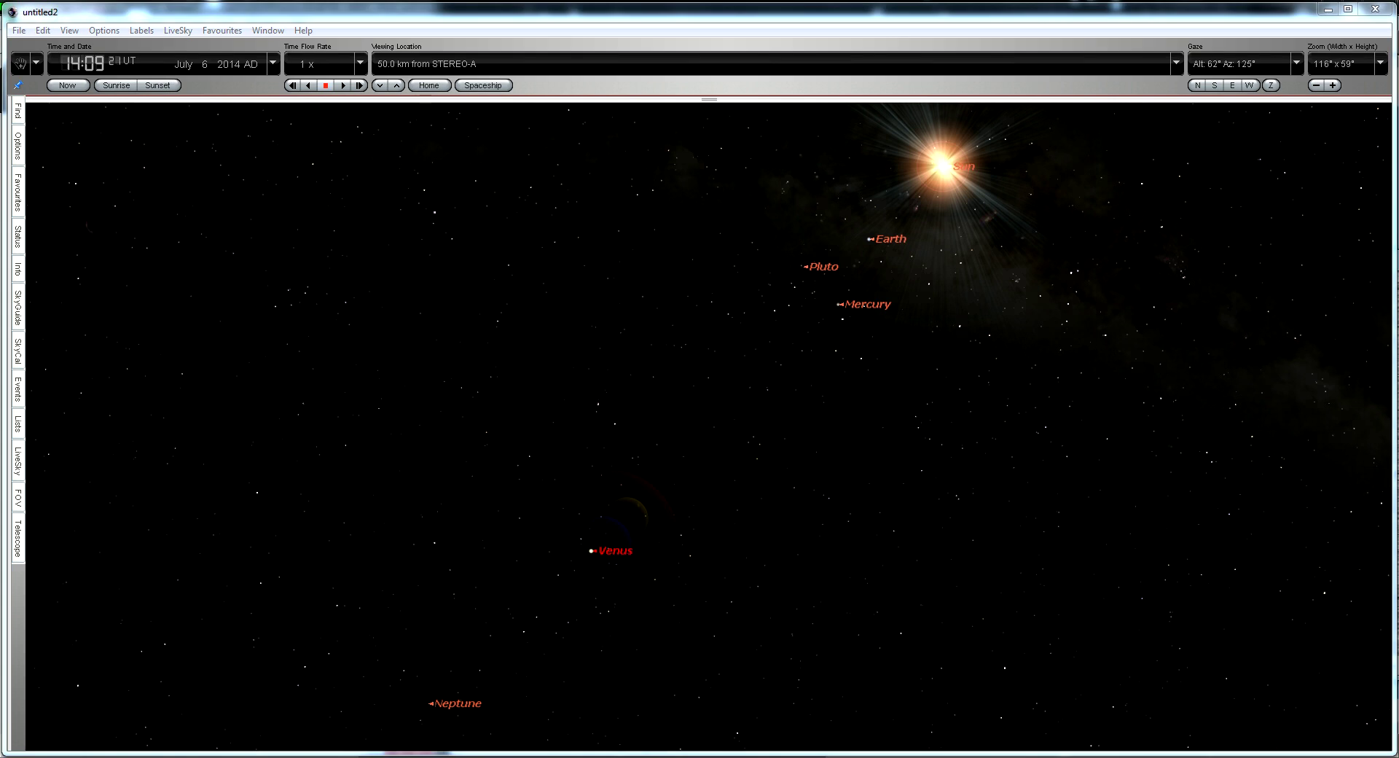
{"action": "left_click", "coordinate": [291, 757]}
{"action": "scroll", "coordinate": [729, 438], "scroll_direction": "up", "scroll_amount": 3}
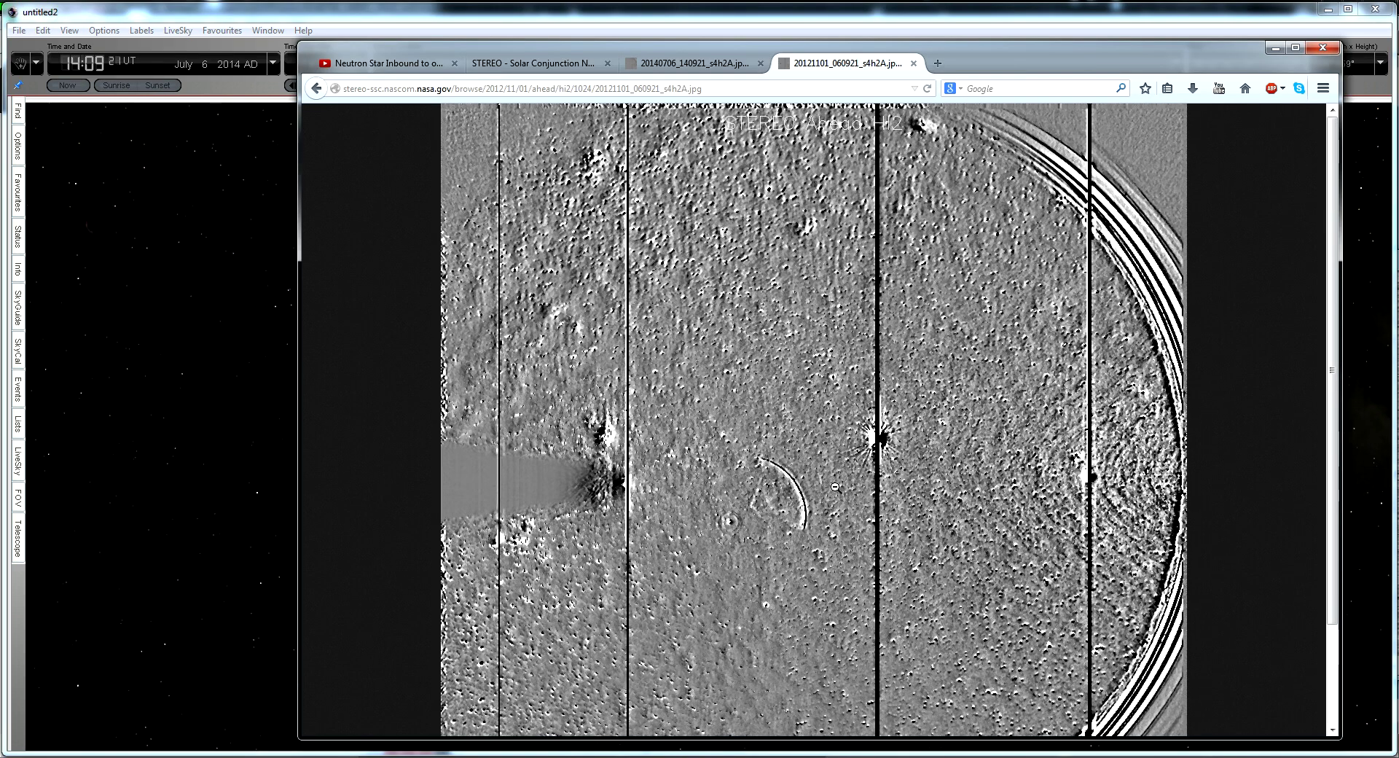
{"action": "scroll", "coordinate": [796, 428], "scroll_direction": "down", "scroll_amount": 3}
{"action": "scroll", "coordinate": [795, 428], "scroll_direction": "down", "scroll_amount": 1}
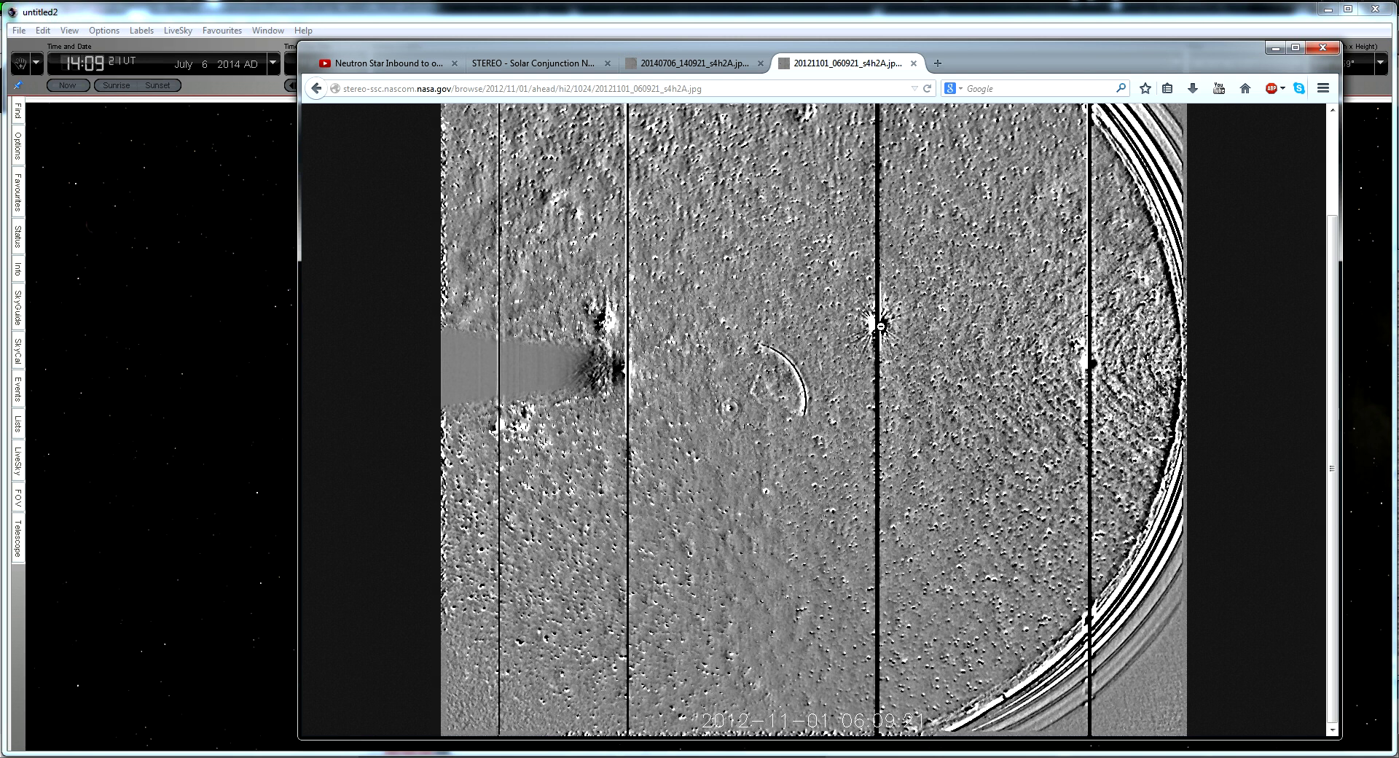
{"action": "key", "text": "ctrl+shift+Tab"}
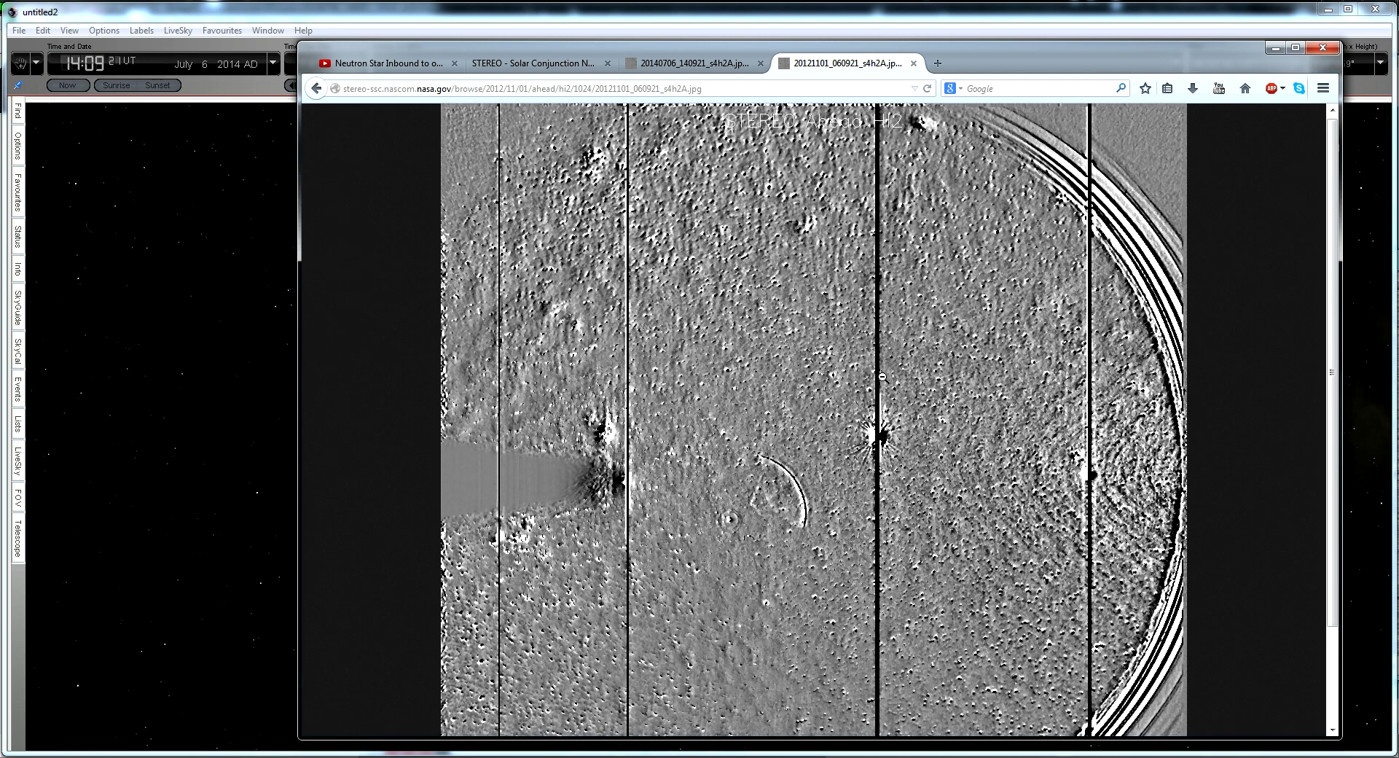
{"action": "key", "text": "ctrl+Tab"}
{"action": "scroll", "coordinate": [882, 377], "scroll_direction": "up", "scroll_amount": 2}
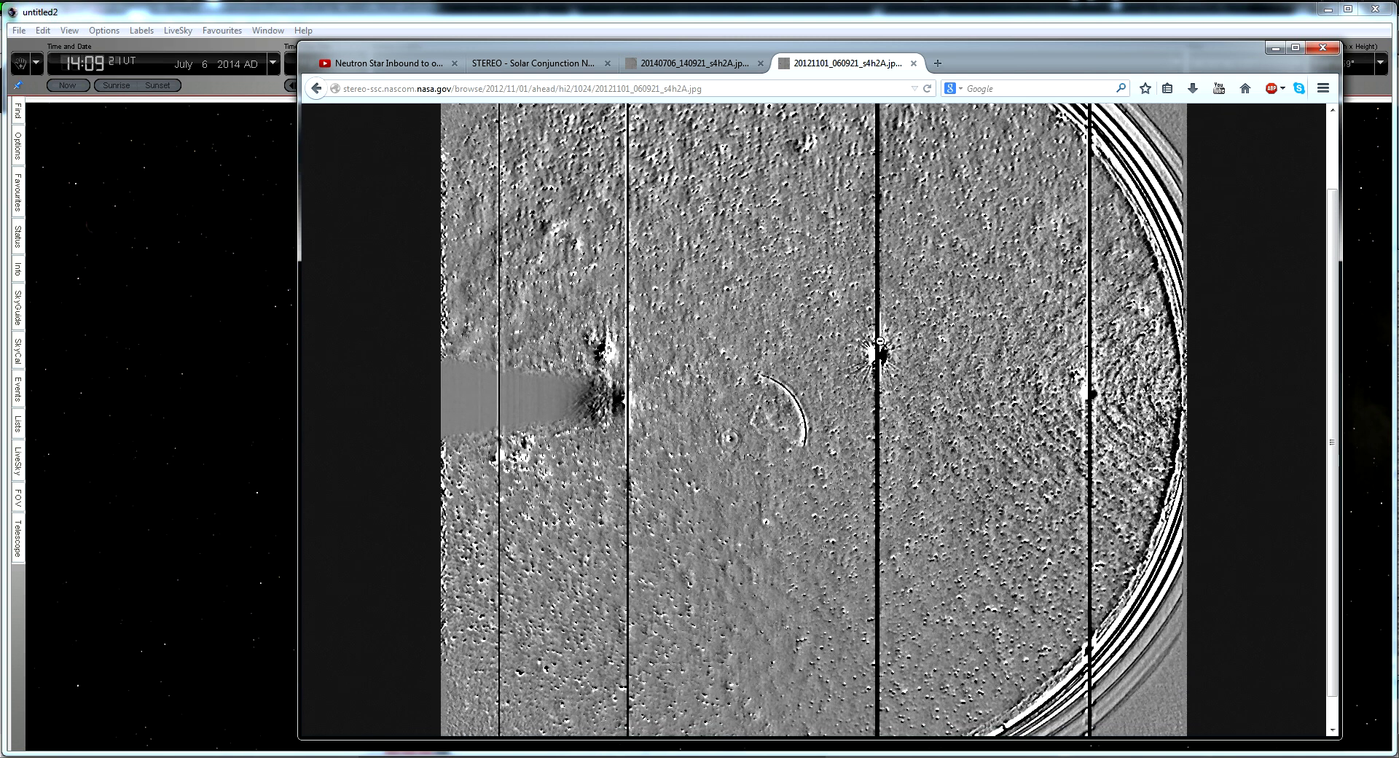
{"action": "scroll", "coordinate": [881, 341], "scroll_direction": "up", "scroll_amount": 3}
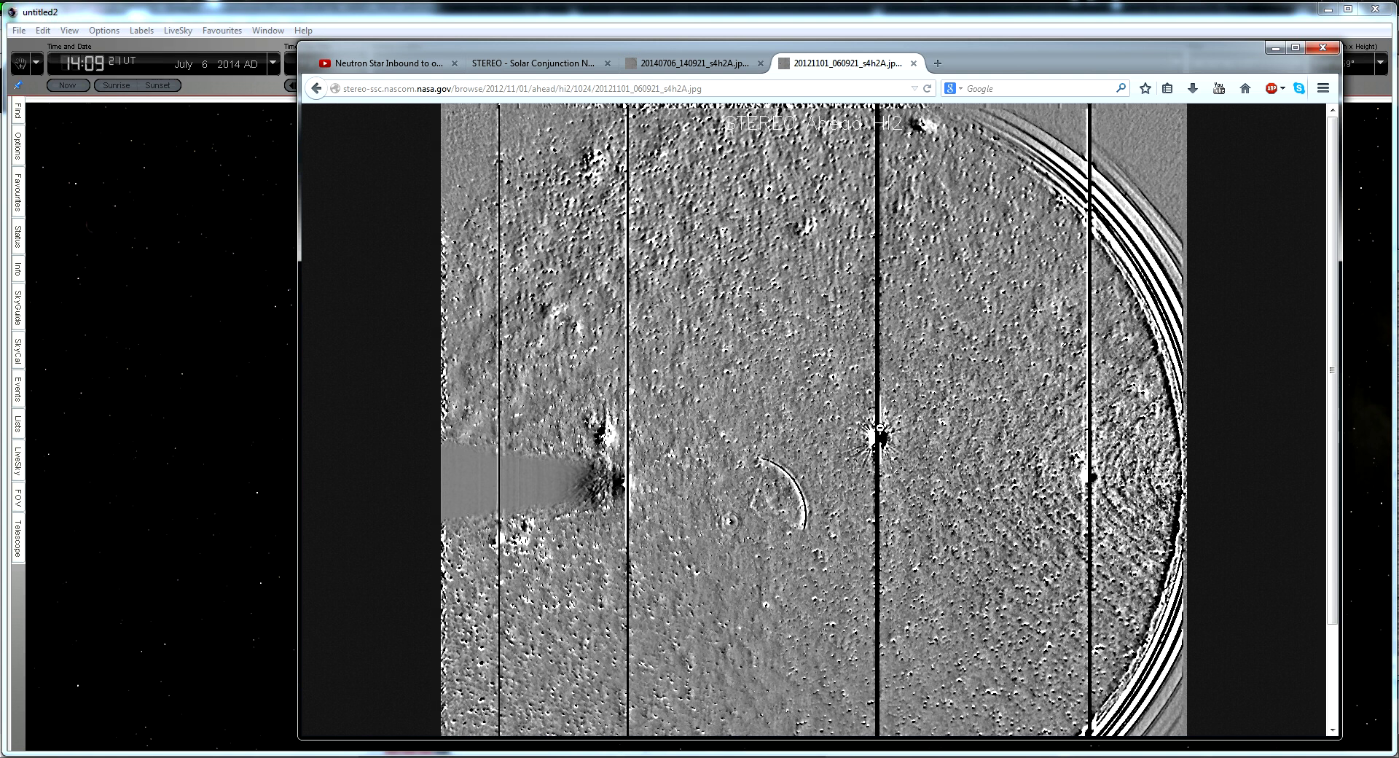
{"action": "scroll", "coordinate": [879, 450], "scroll_direction": "down", "scroll_amount": 3}
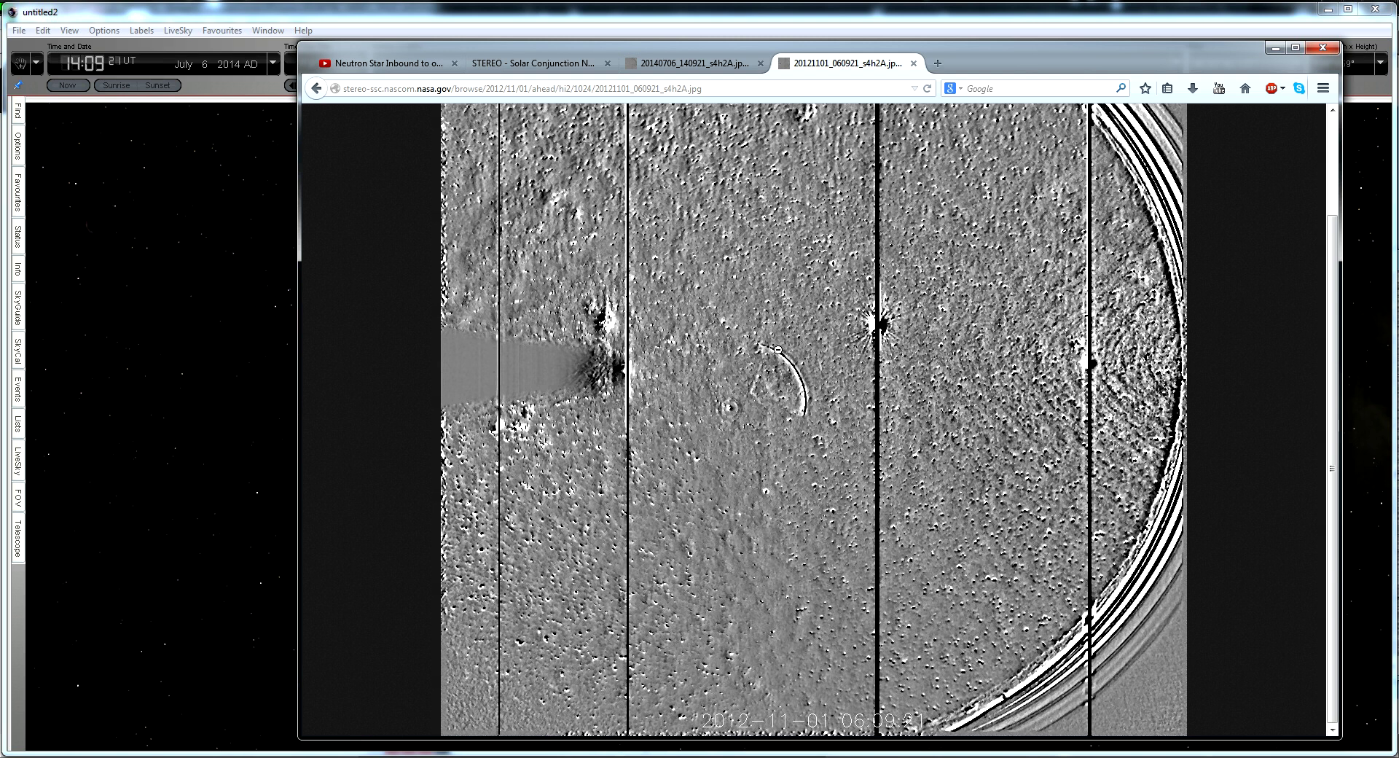
Flip between the 2014 and 2012 tabs, then examine the 2012-11-01 image at full size
{"action": "left_click", "coordinate": [704, 66]}
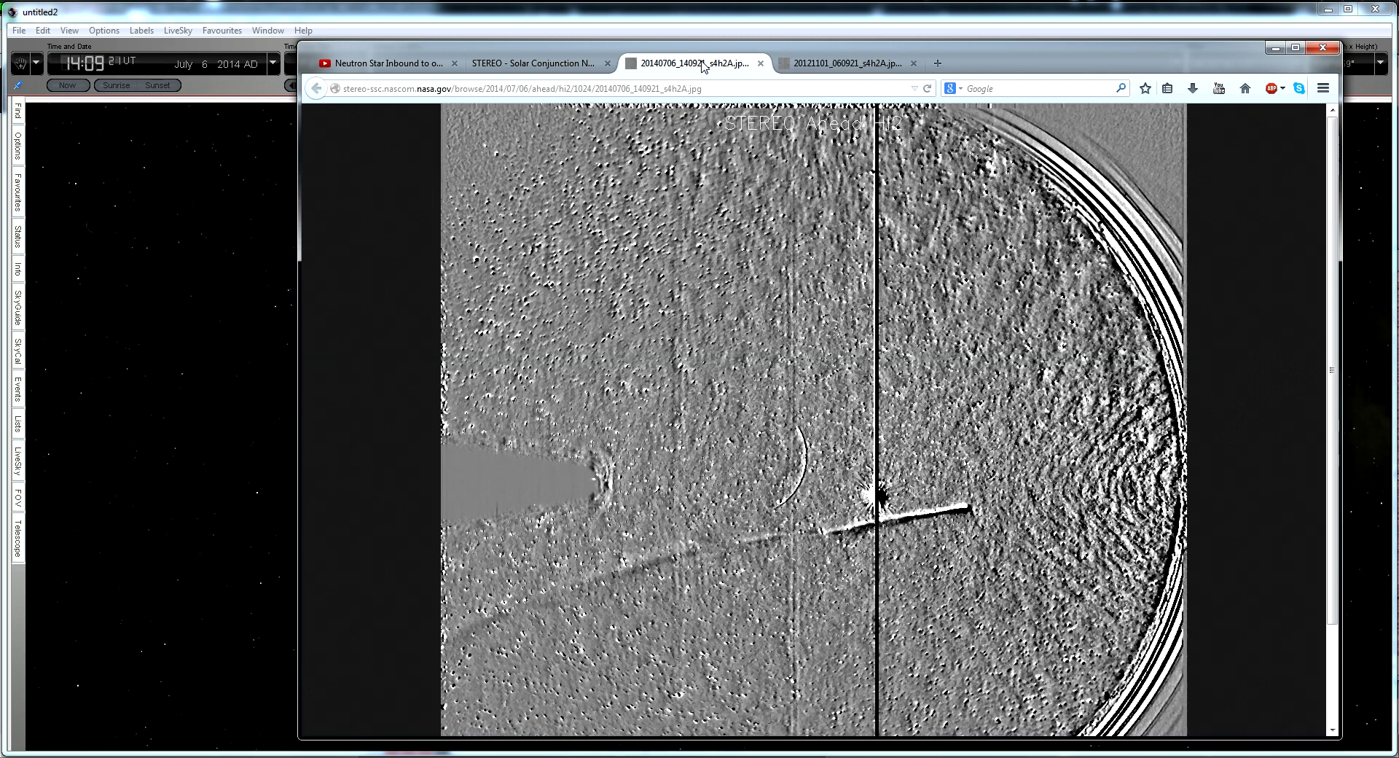
{"action": "left_click", "coordinate": [817, 66]}
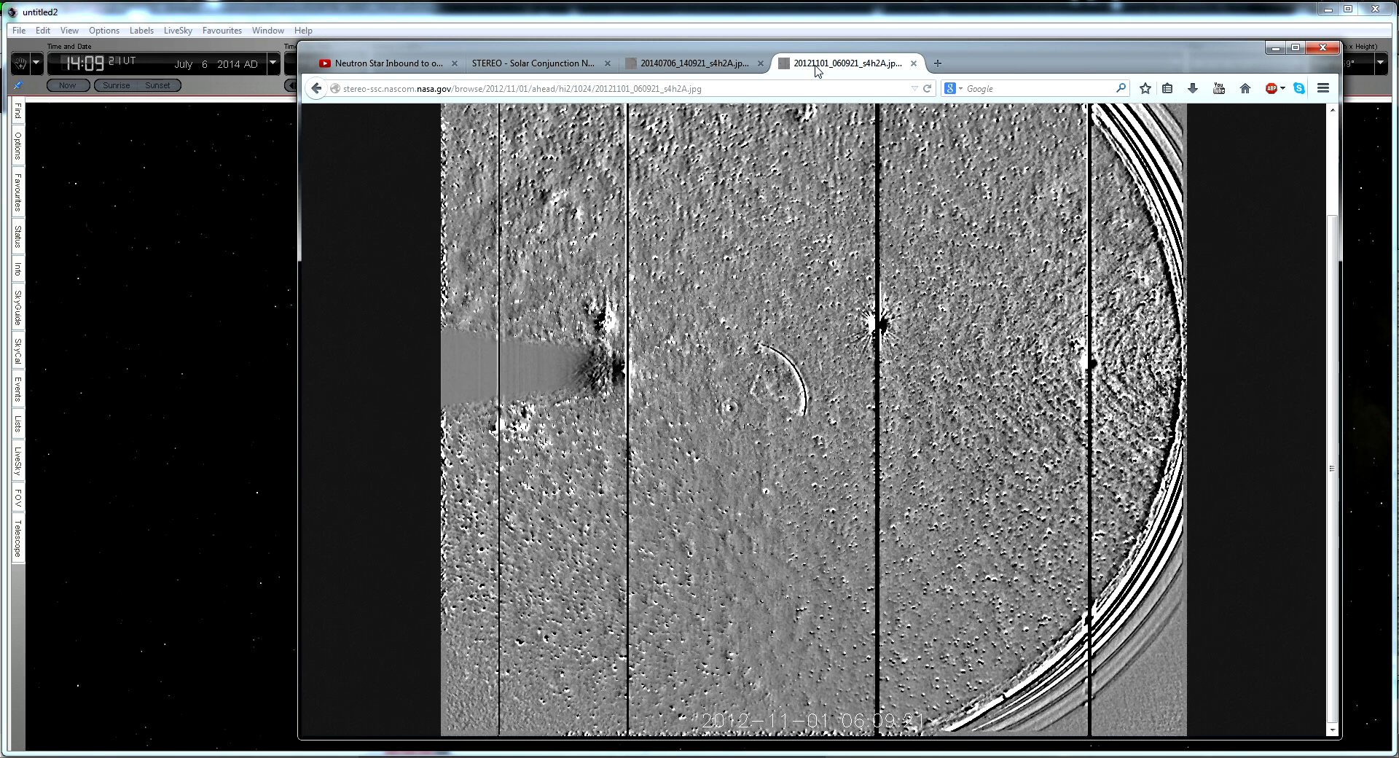
{"action": "left_click", "coordinate": [722, 68]}
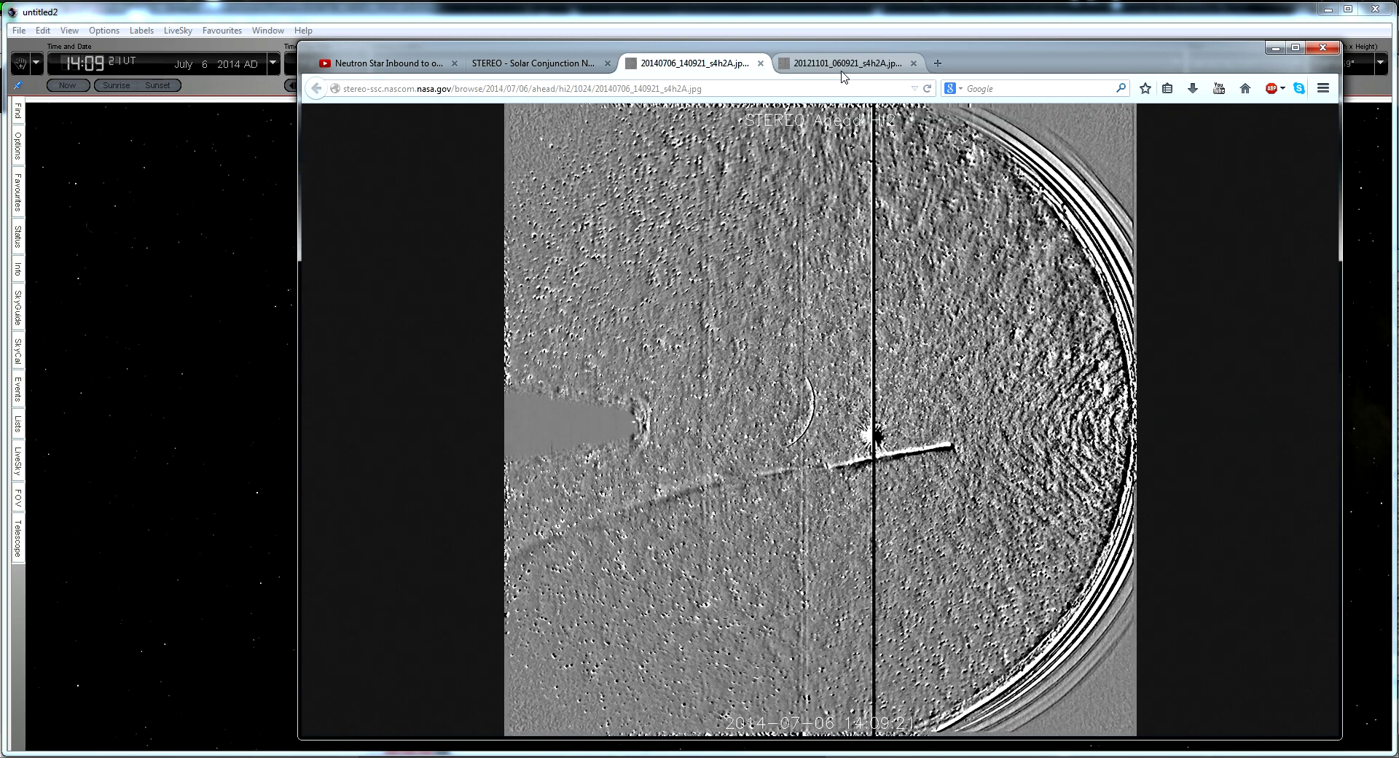
{"action": "left_click", "coordinate": [839, 67]}
{"action": "left_click", "coordinate": [722, 70]}
{"action": "left_click", "coordinate": [828, 70]}
{"action": "left_click", "coordinate": [817, 460]}
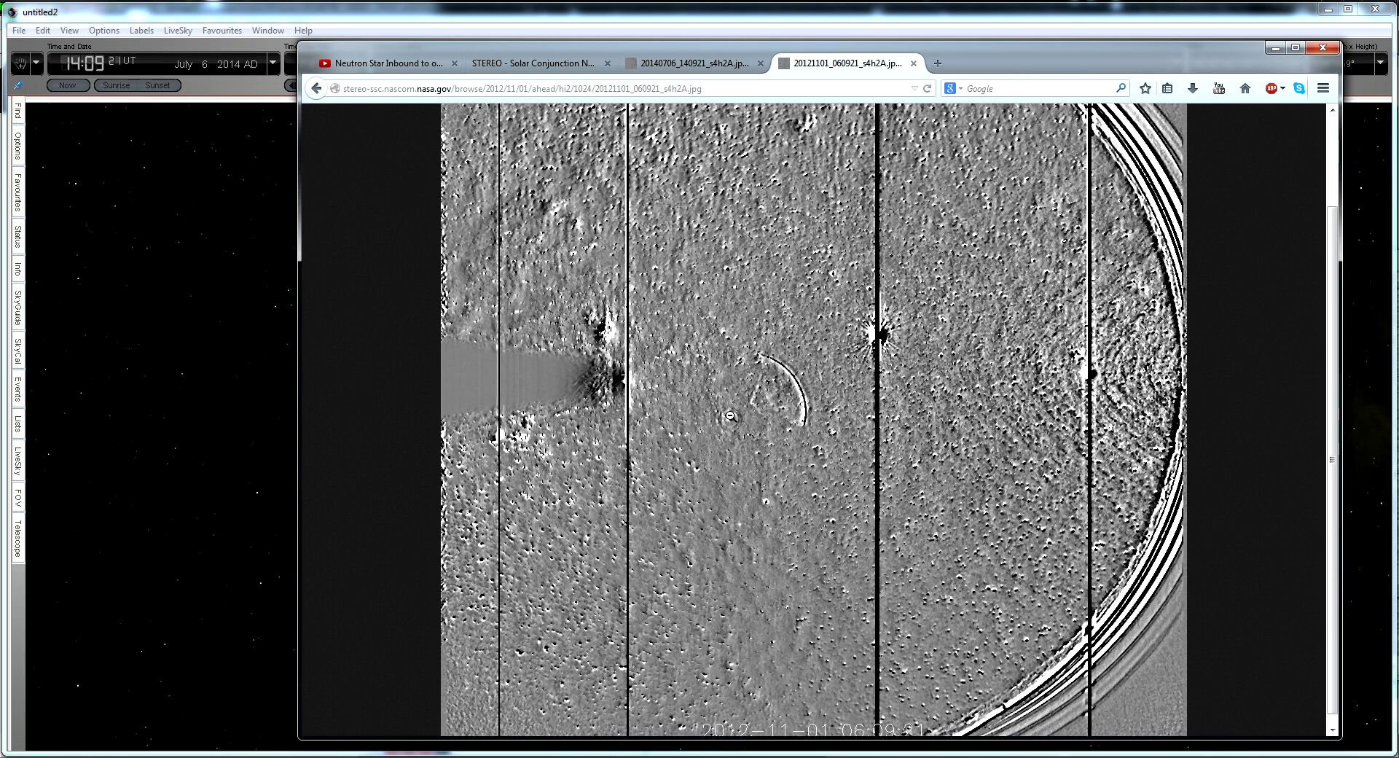
{"action": "scroll", "coordinate": [818, 408], "scroll_direction": "up", "scroll_amount": 2}
{"action": "scroll", "coordinate": [813, 430], "scroll_direction": "down", "scroll_amount": 2}
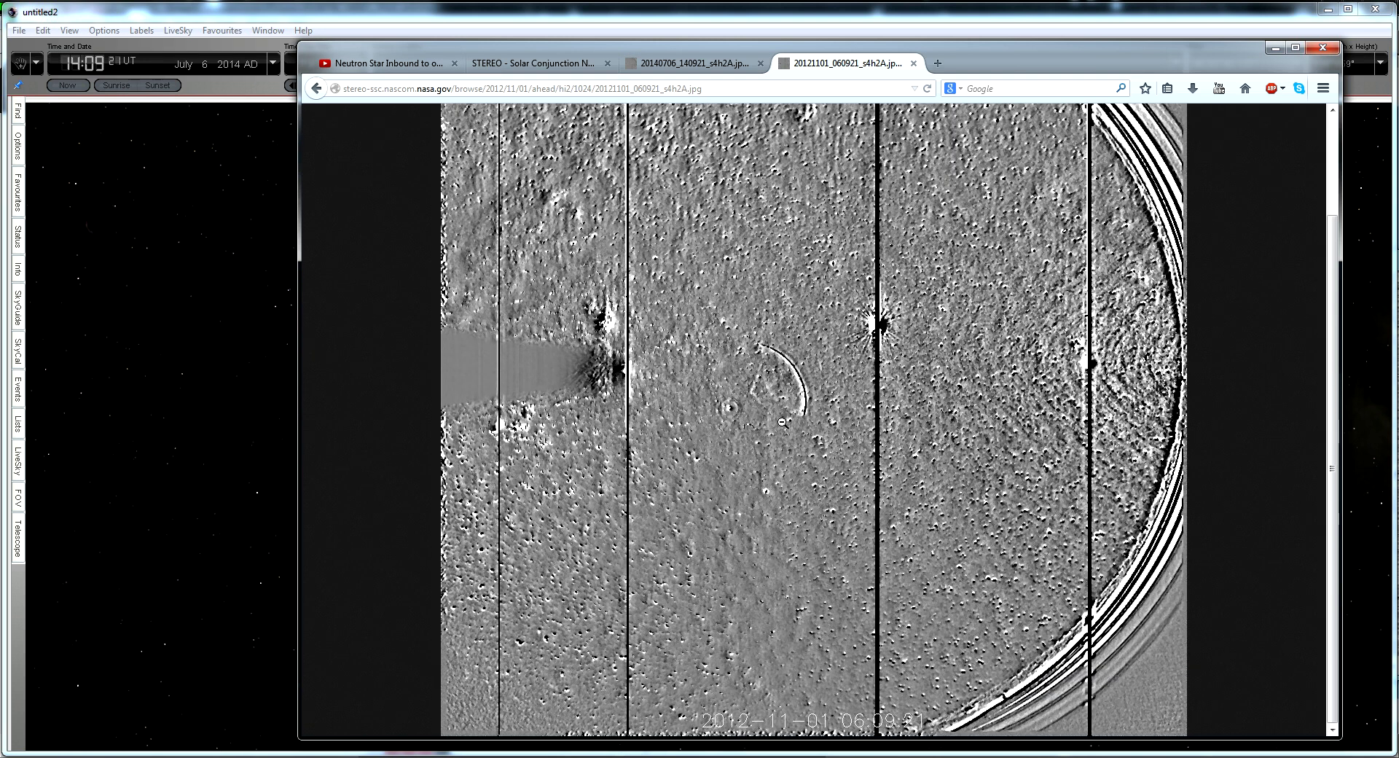
{"action": "scroll", "coordinate": [850, 464], "scroll_direction": "up", "scroll_amount": 2}
{"action": "scroll", "coordinate": [850, 464], "scroll_direction": "down", "scroll_amount": 2}
Enlarge the 2014-07-06 image to full size and scroll over its Venus arc
{"action": "left_click", "coordinate": [685, 67]}
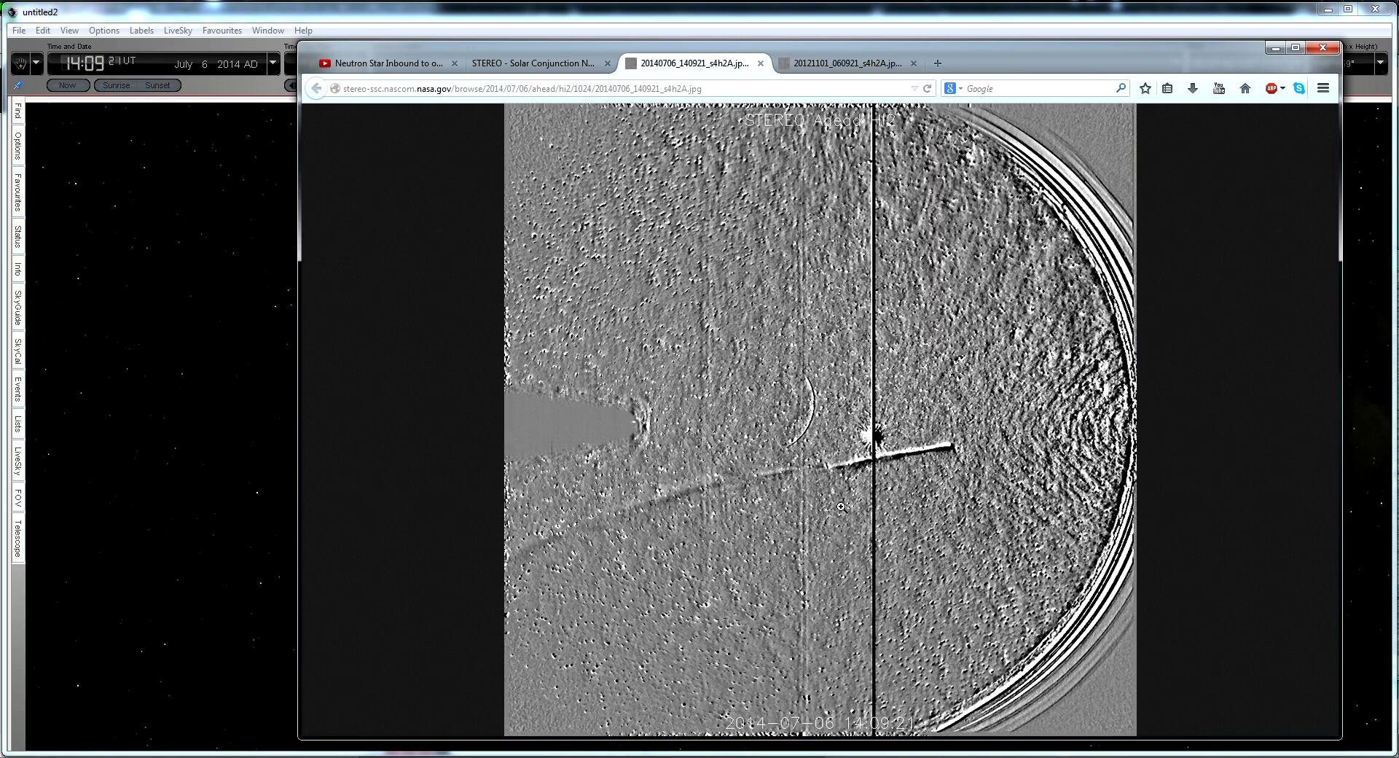
{"action": "left_click", "coordinate": [839, 441]}
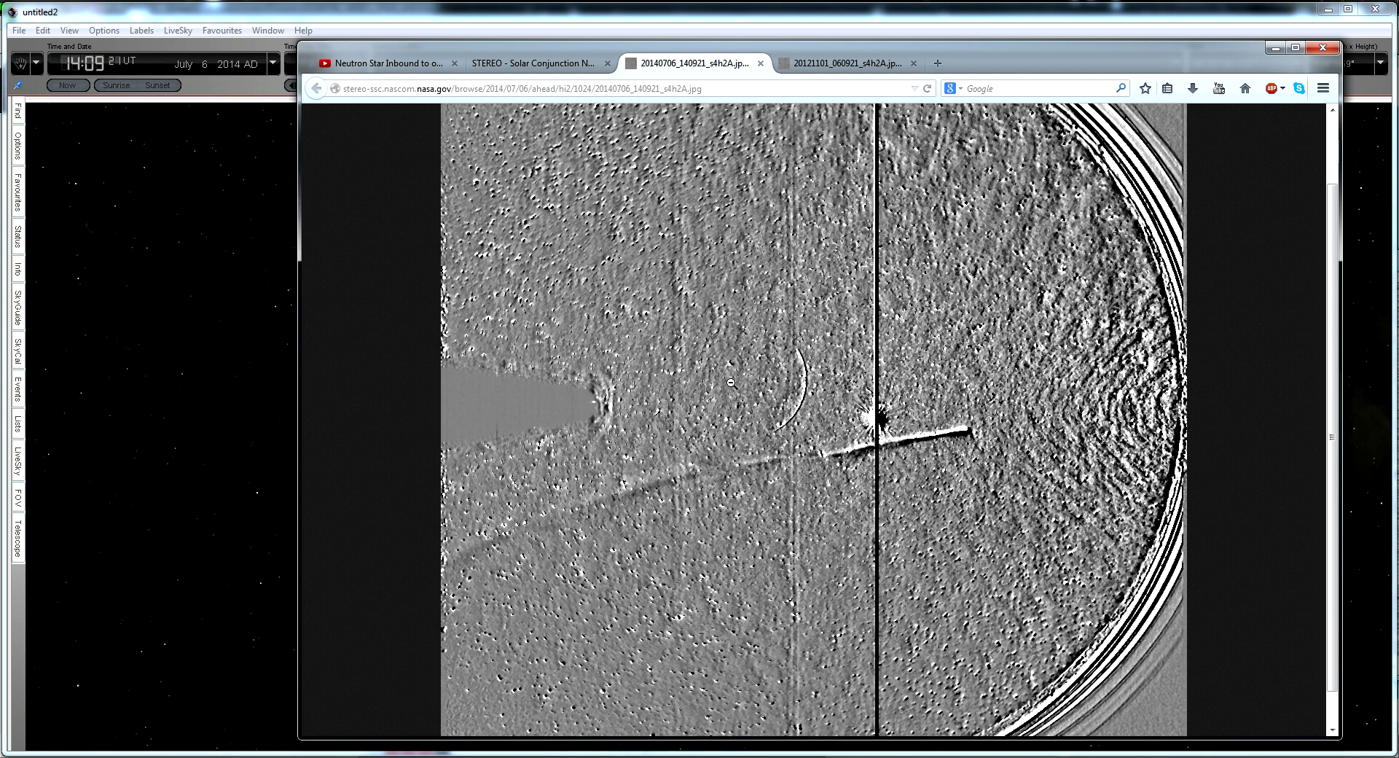
{"action": "scroll", "coordinate": [773, 523], "scroll_direction": "down", "scroll_amount": 1}
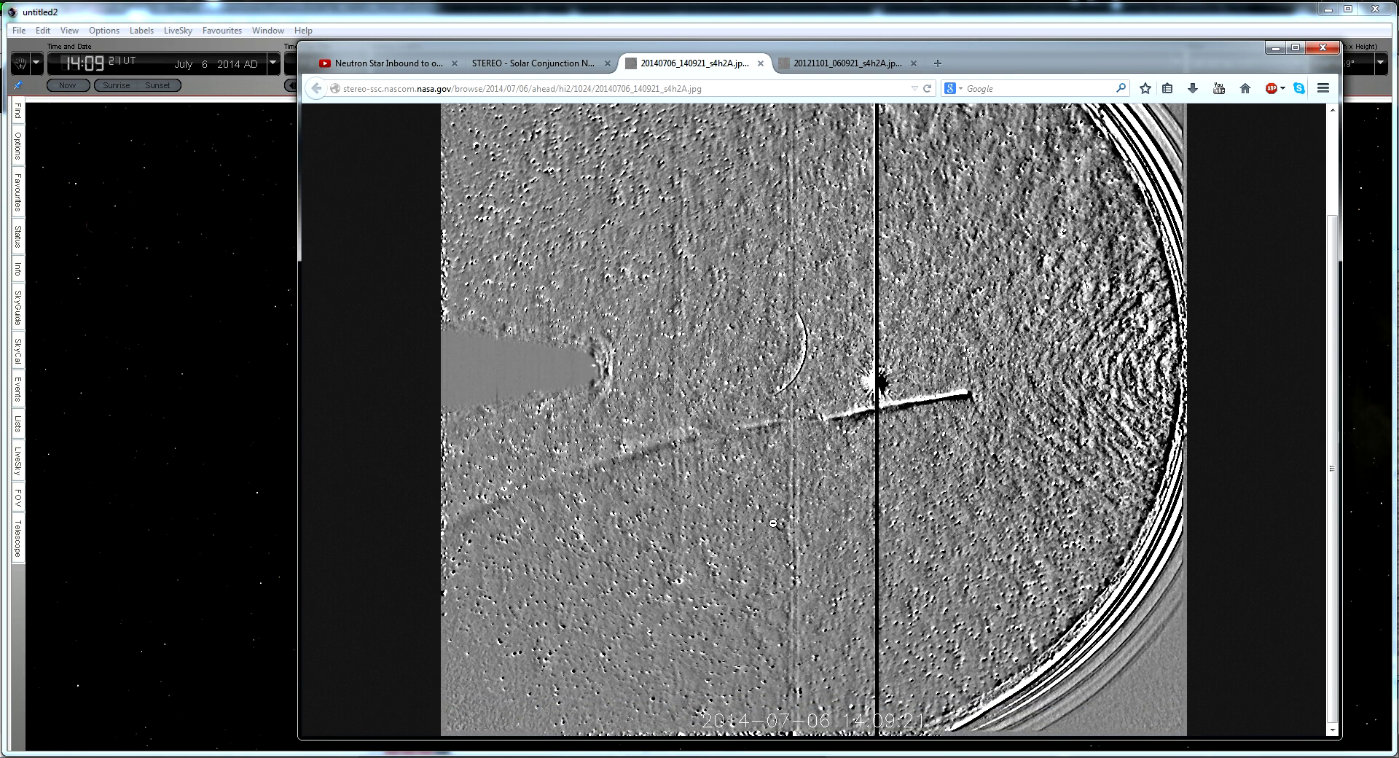
{"action": "scroll", "coordinate": [774, 523], "scroll_direction": "up", "scroll_amount": 1}
{"action": "scroll", "coordinate": [773, 523], "scroll_direction": "up", "scroll_amount": 2}
{"action": "scroll", "coordinate": [773, 523], "scroll_direction": "down", "scroll_amount": 2}
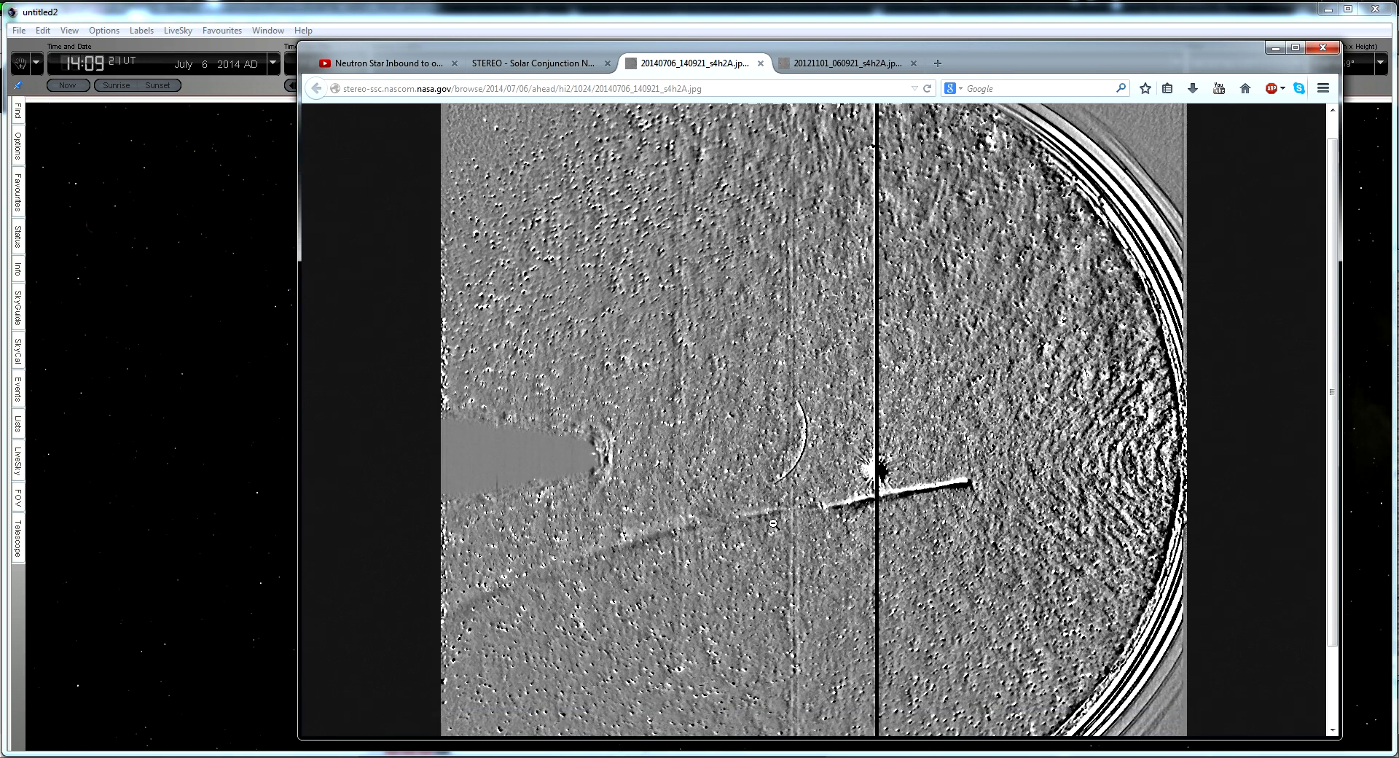